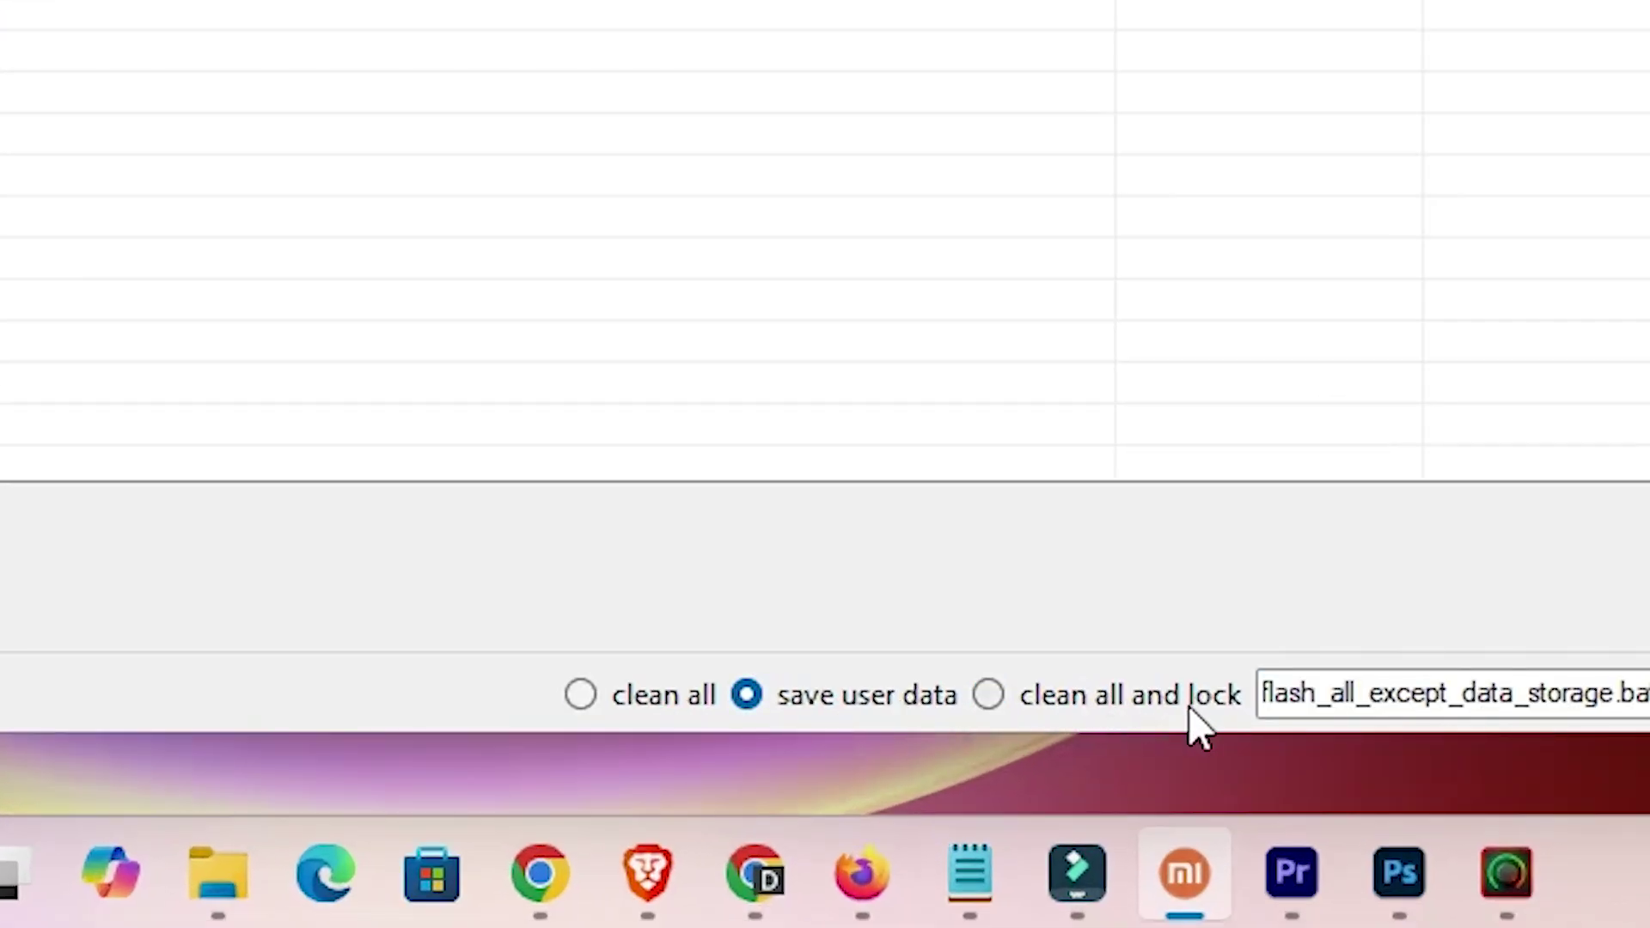
# - Switch MiFlash to 'clean all and lock' mode (flash_all_lock.bat), then minimise it to the desktop
pyautogui.click(1175, 708)
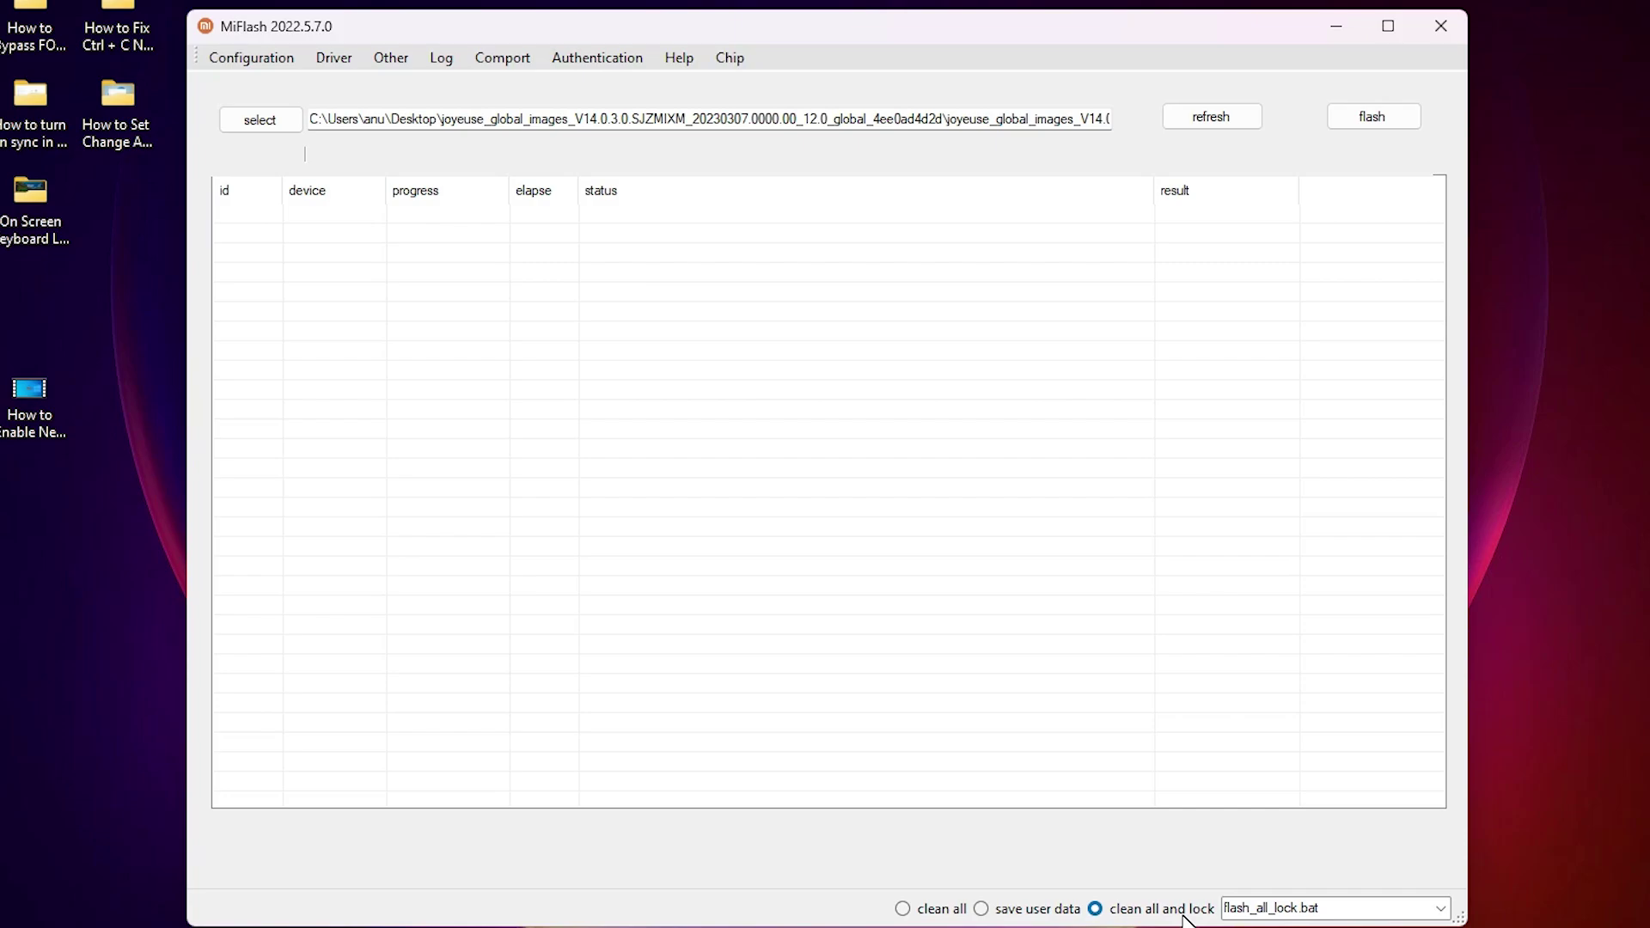
pyautogui.click(1336, 30)
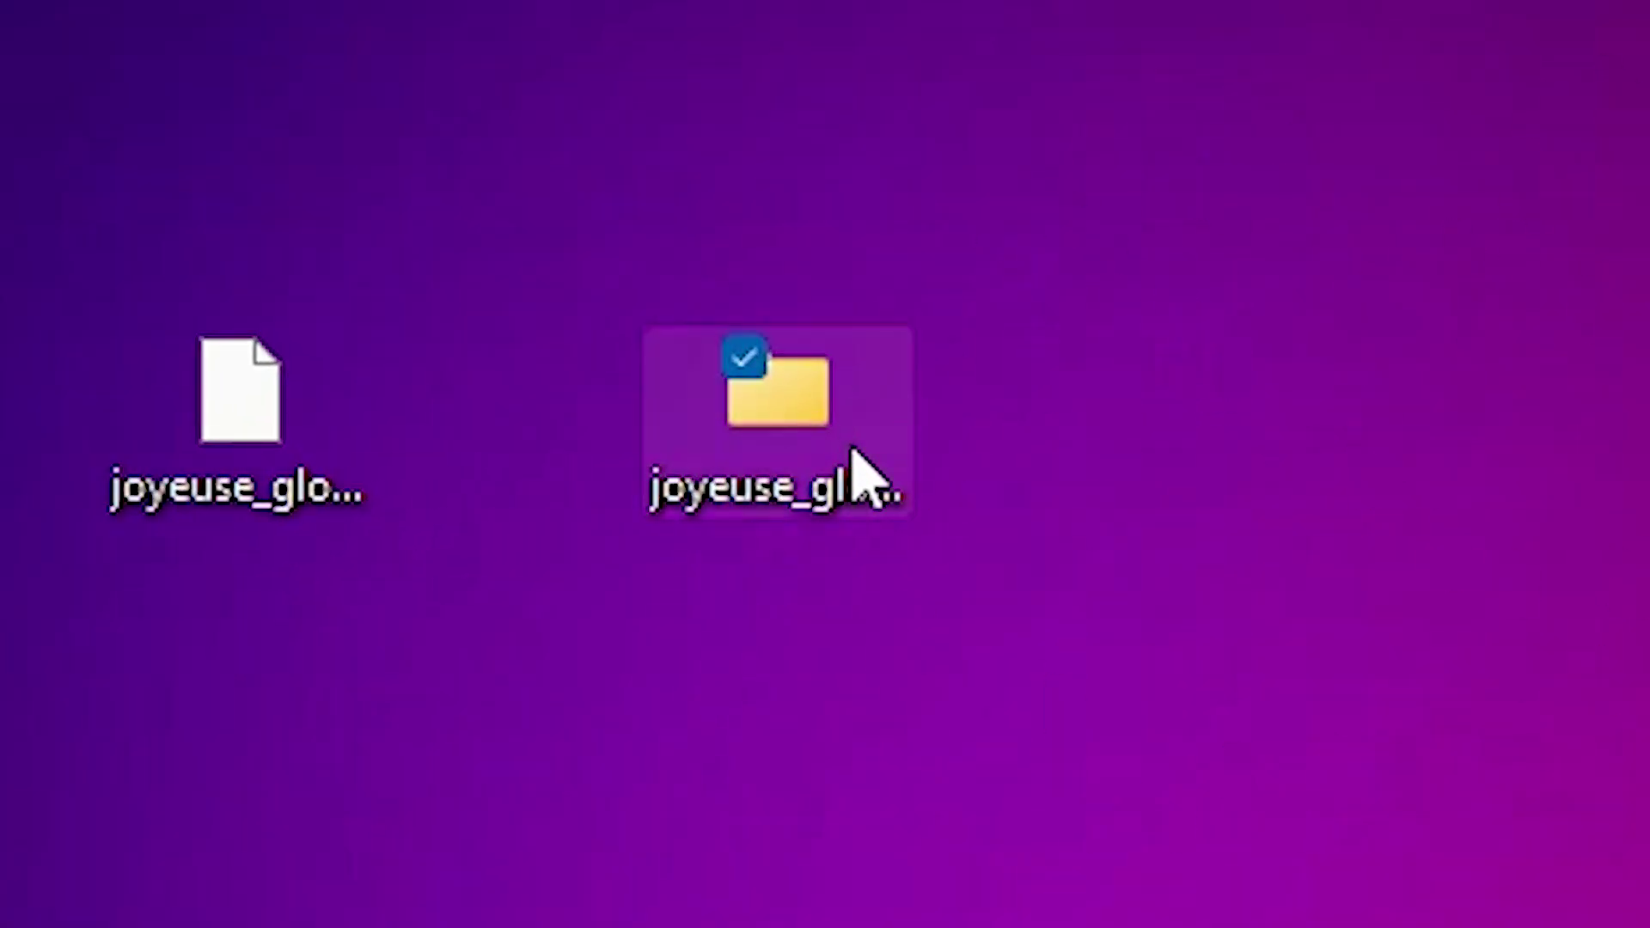
# - Select the joyeuse V14.0.3.0 .tgz archive, then its extracted joyeuse_global_images folder
pyautogui.click(324, 469)
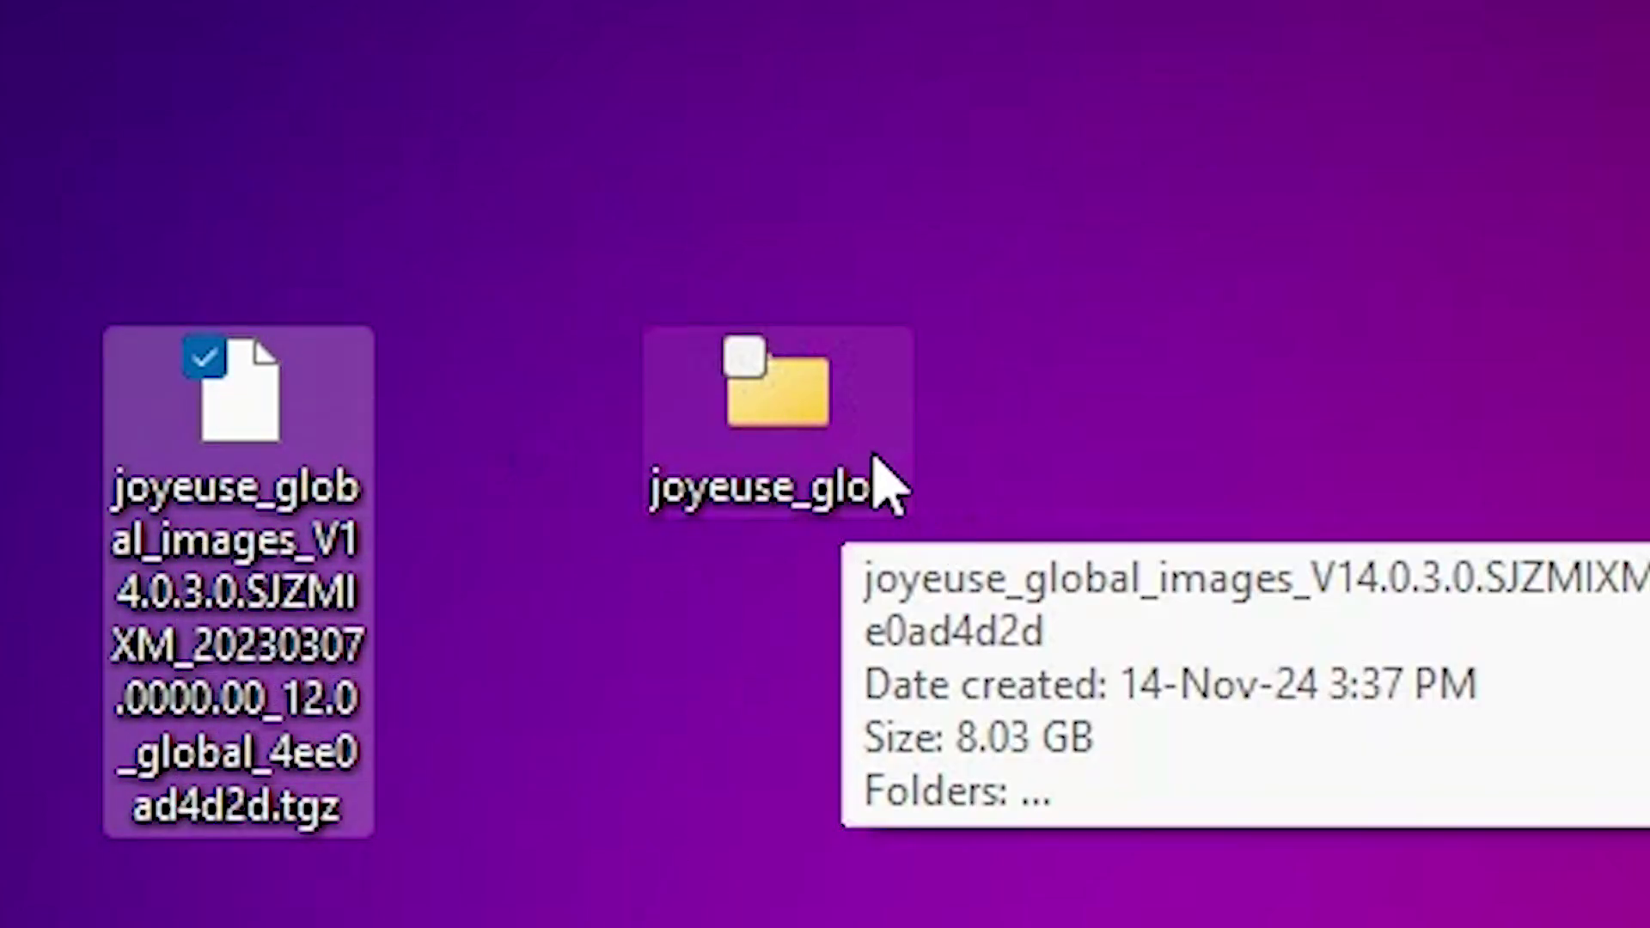
pyautogui.click(795, 443)
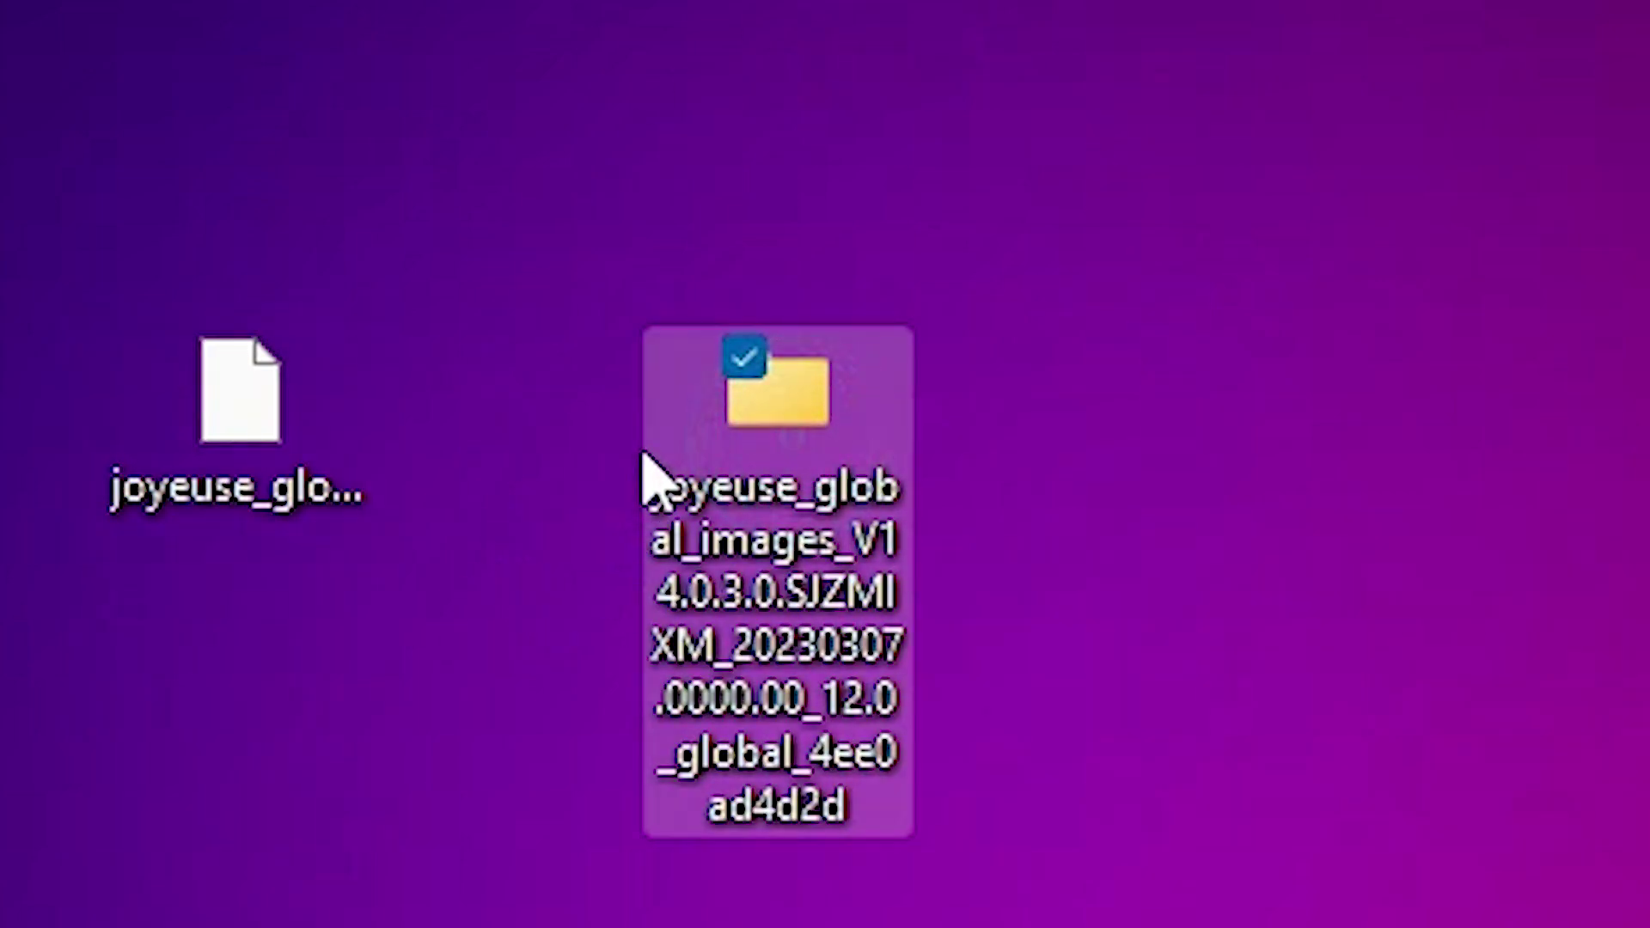
pyautogui.moveTo(733, 537)
# - Open the joyeuse_global_images ROM folder down to its images folder and batch scripts
pyautogui.doubleClick(835, 491)
pyautogui.doubleClick(836, 491)
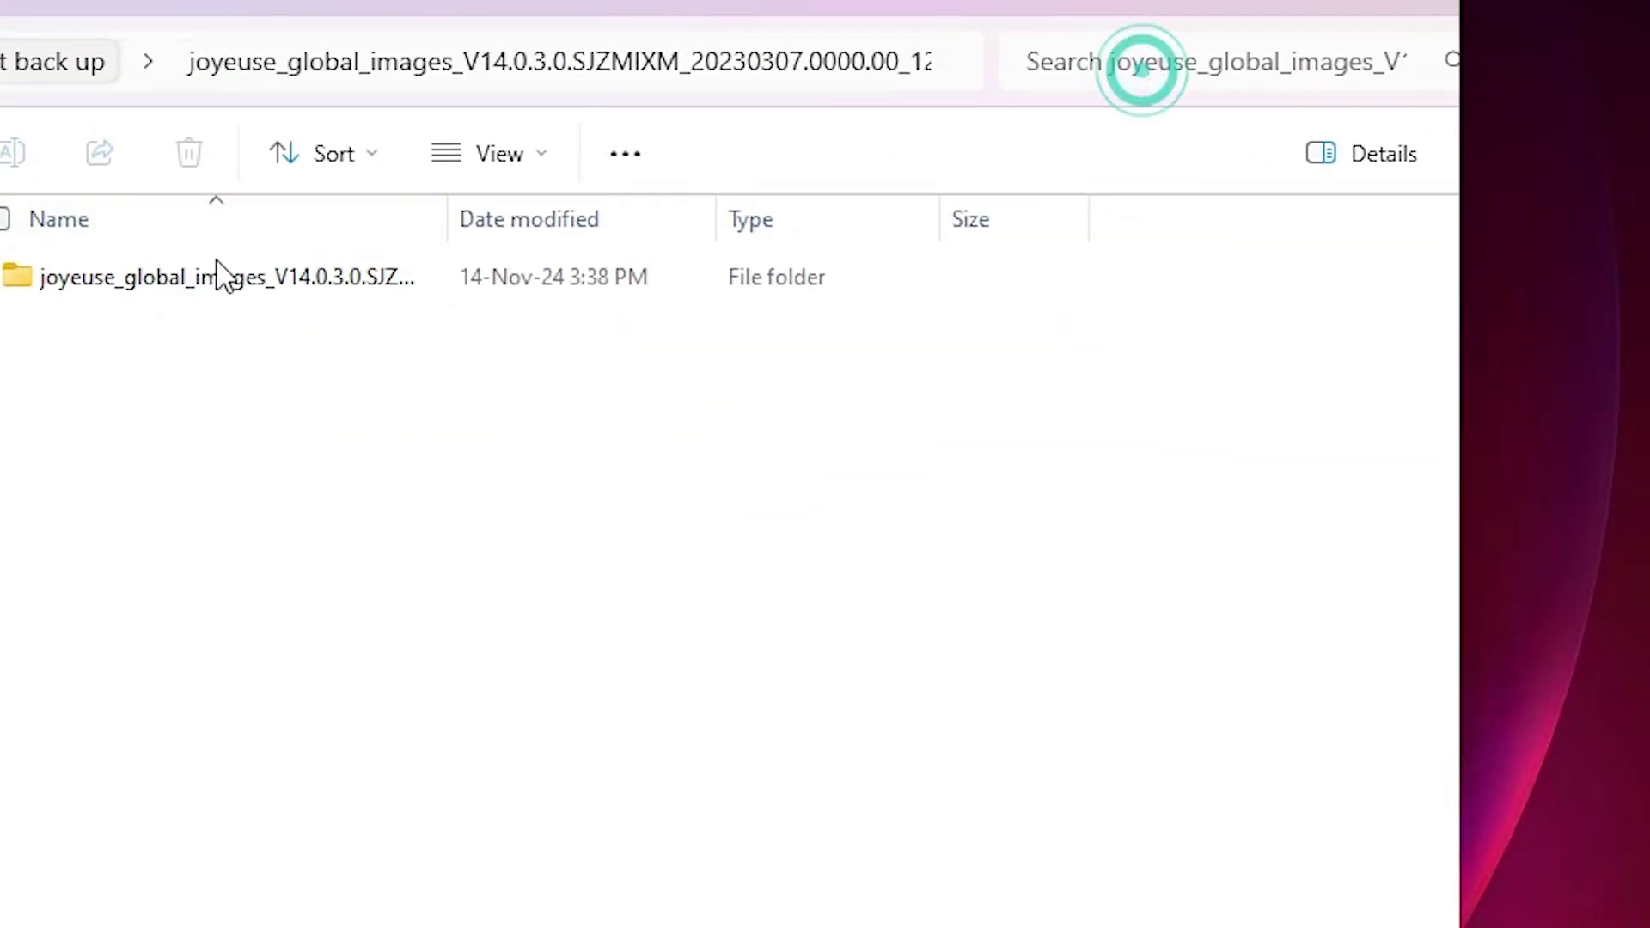
pyautogui.doubleClick(161, 278)
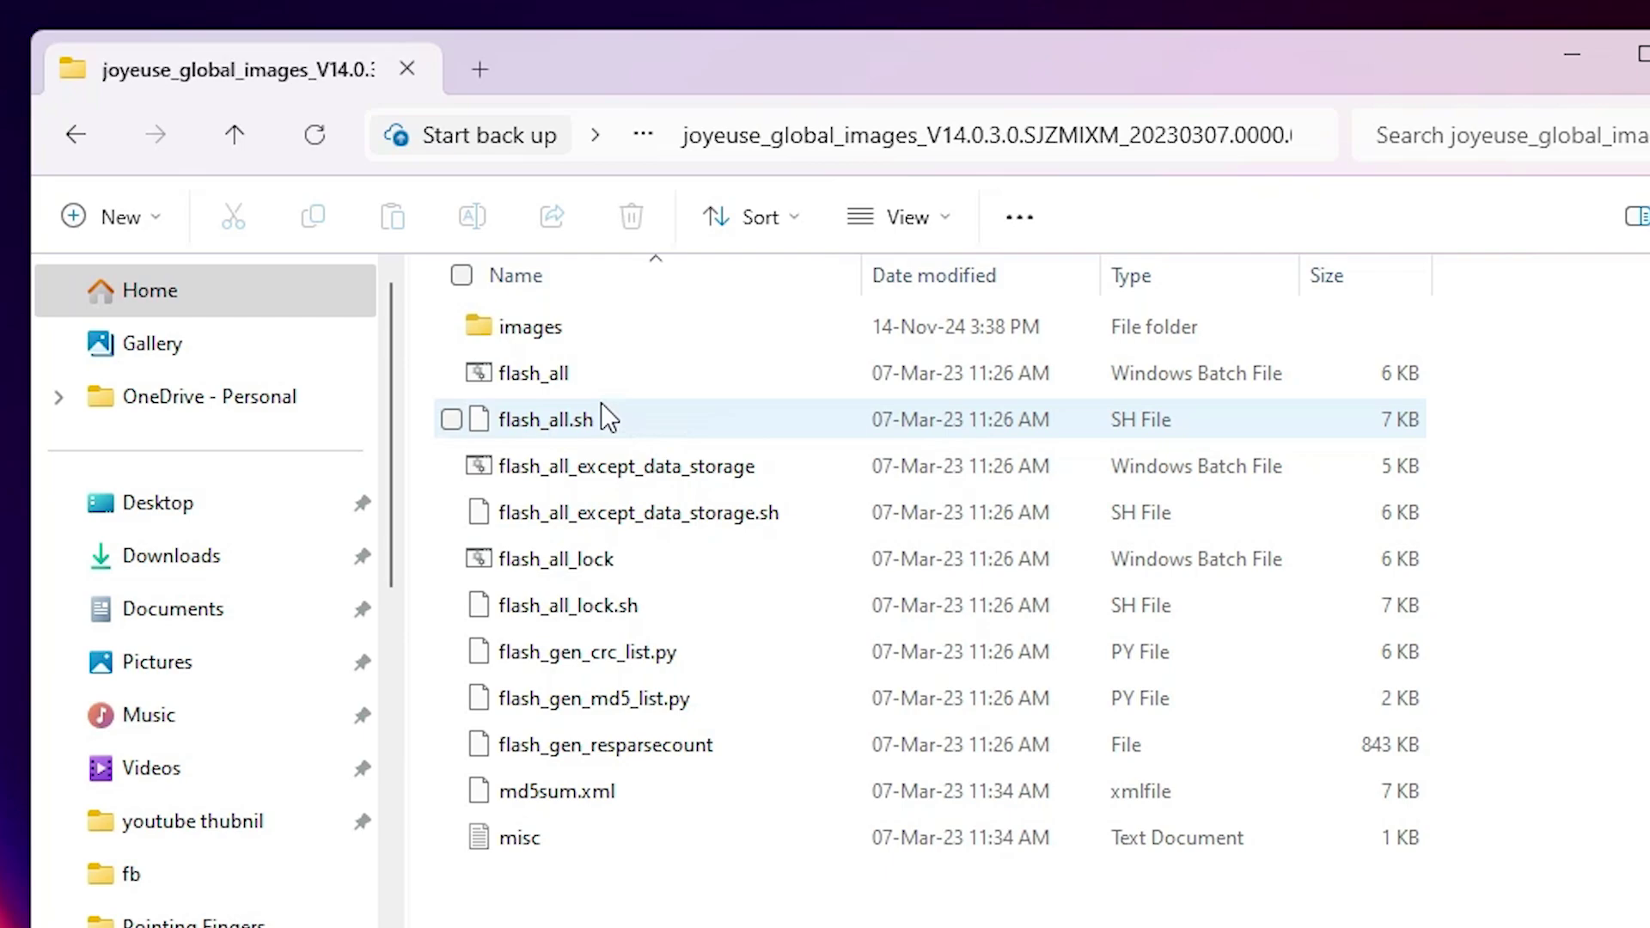
# - Look over the flash_all, flash_all_except_data_storage and flash_all_lock scripts, ending on flash_all
pyautogui.moveTo(601, 404)
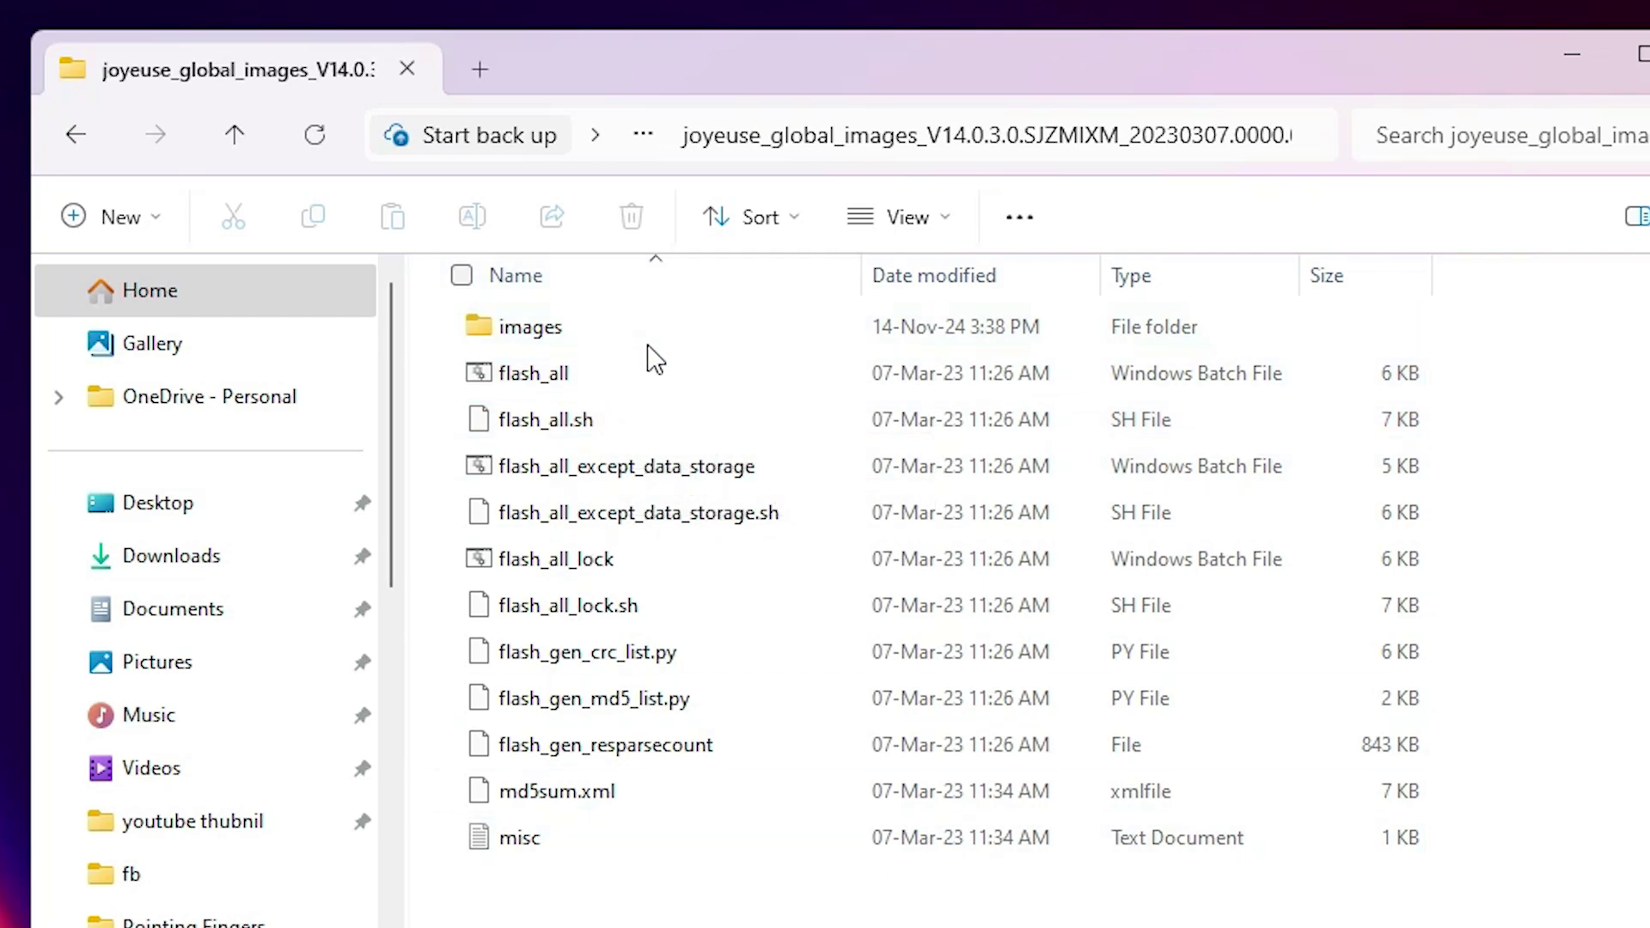
pyautogui.click(570, 383)
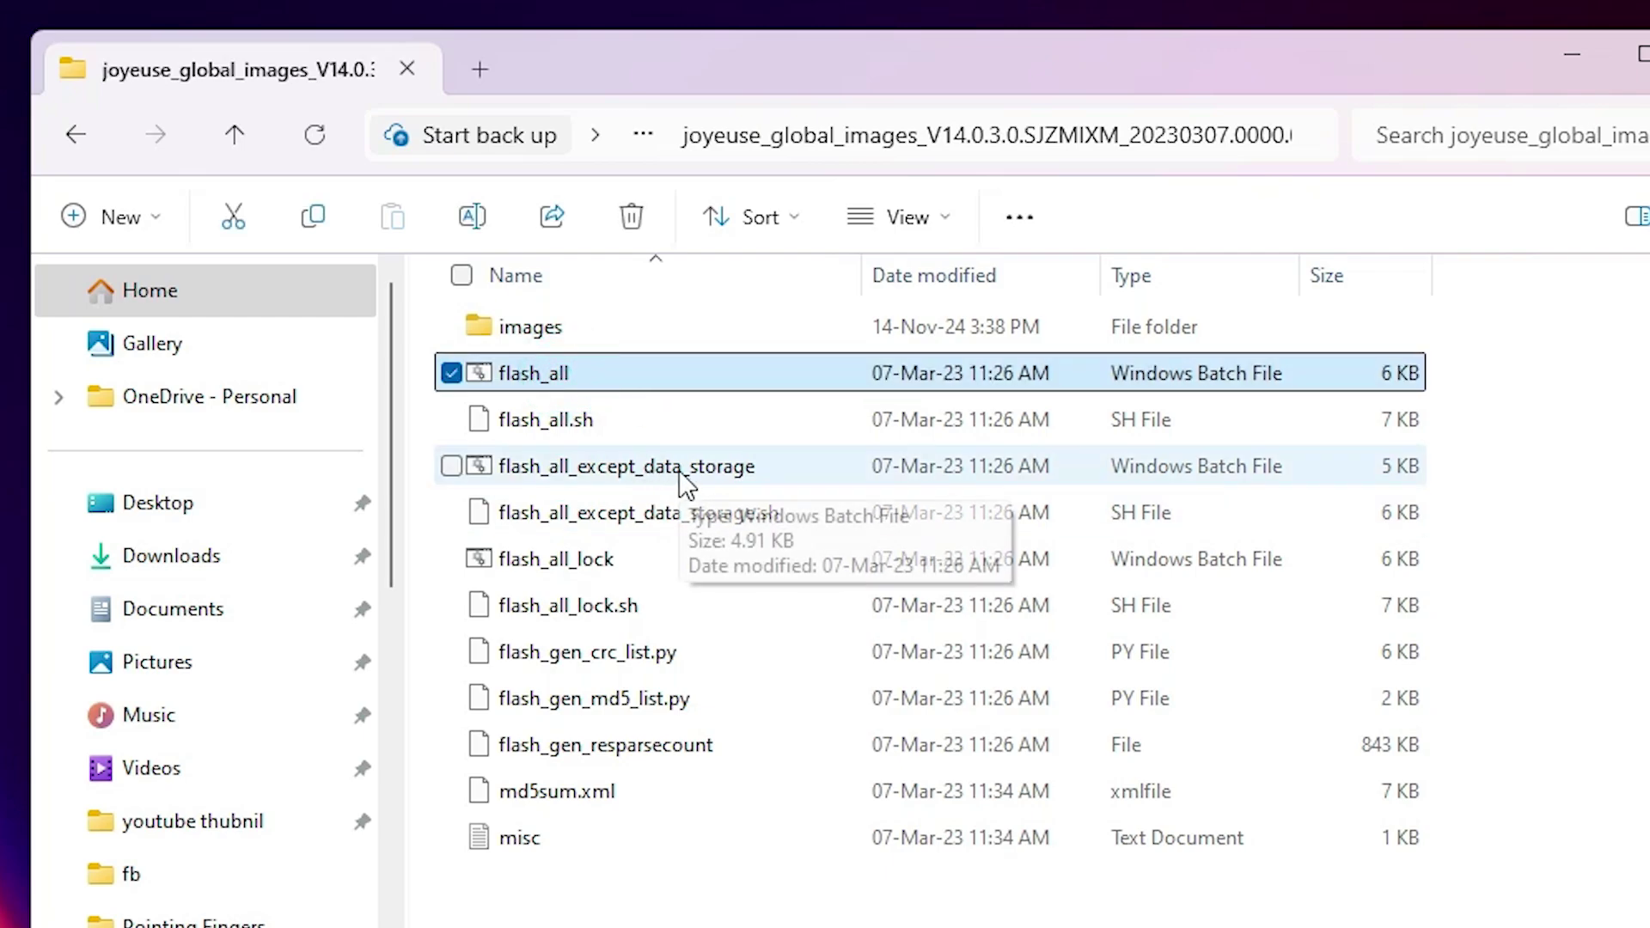
pyautogui.click(714, 474)
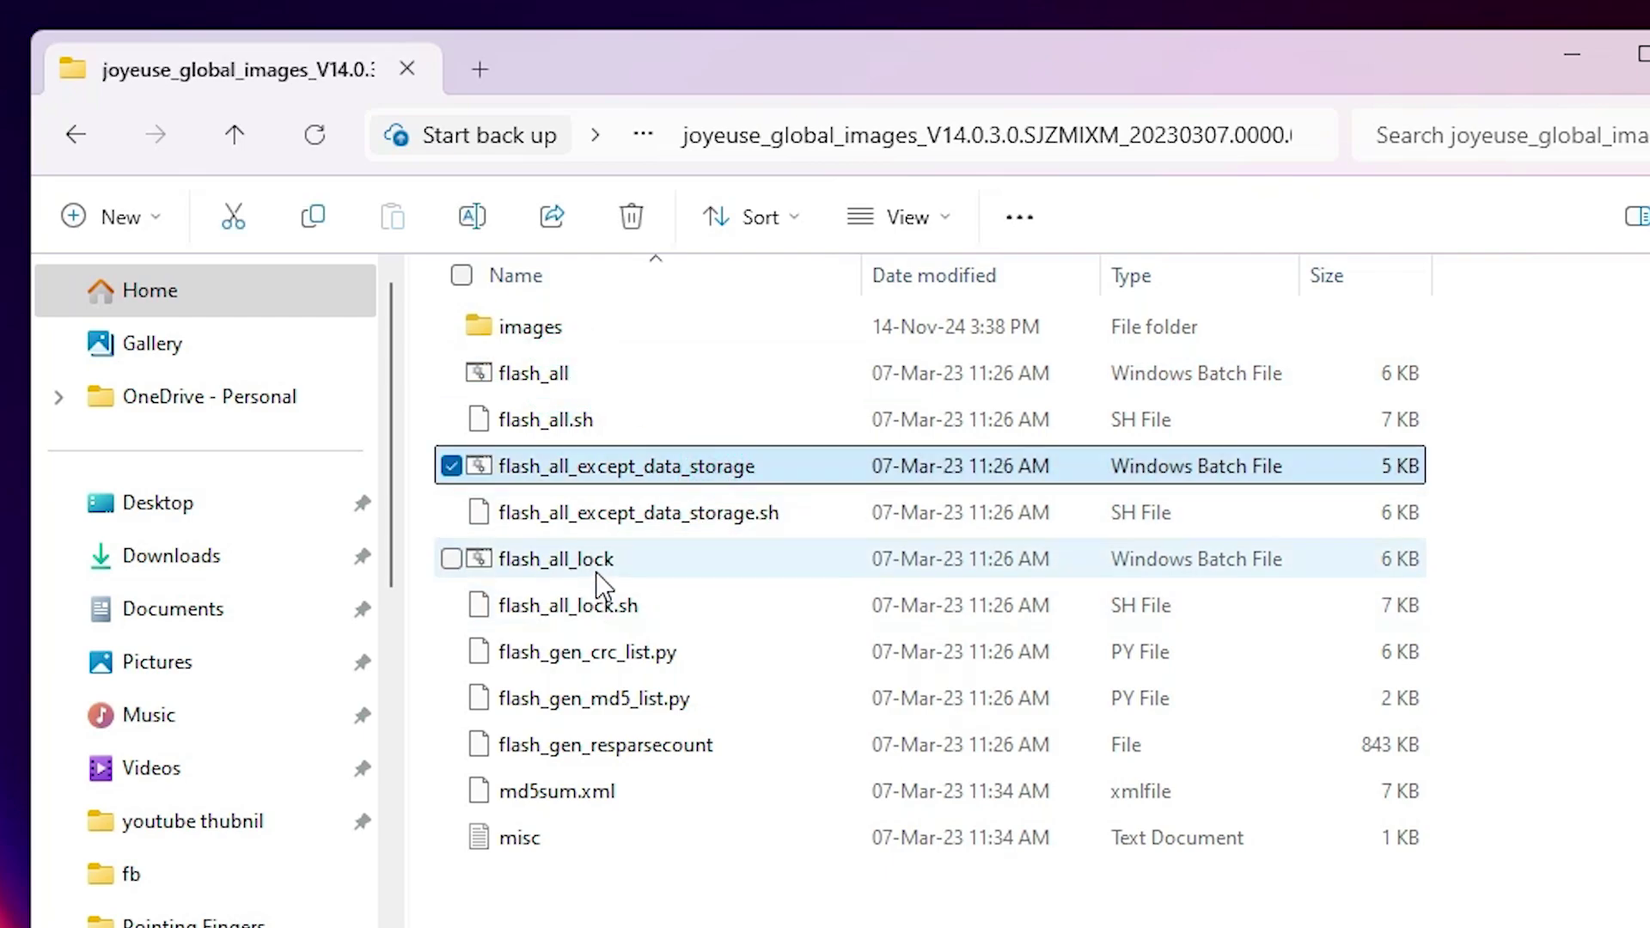
pyautogui.click(600, 569)
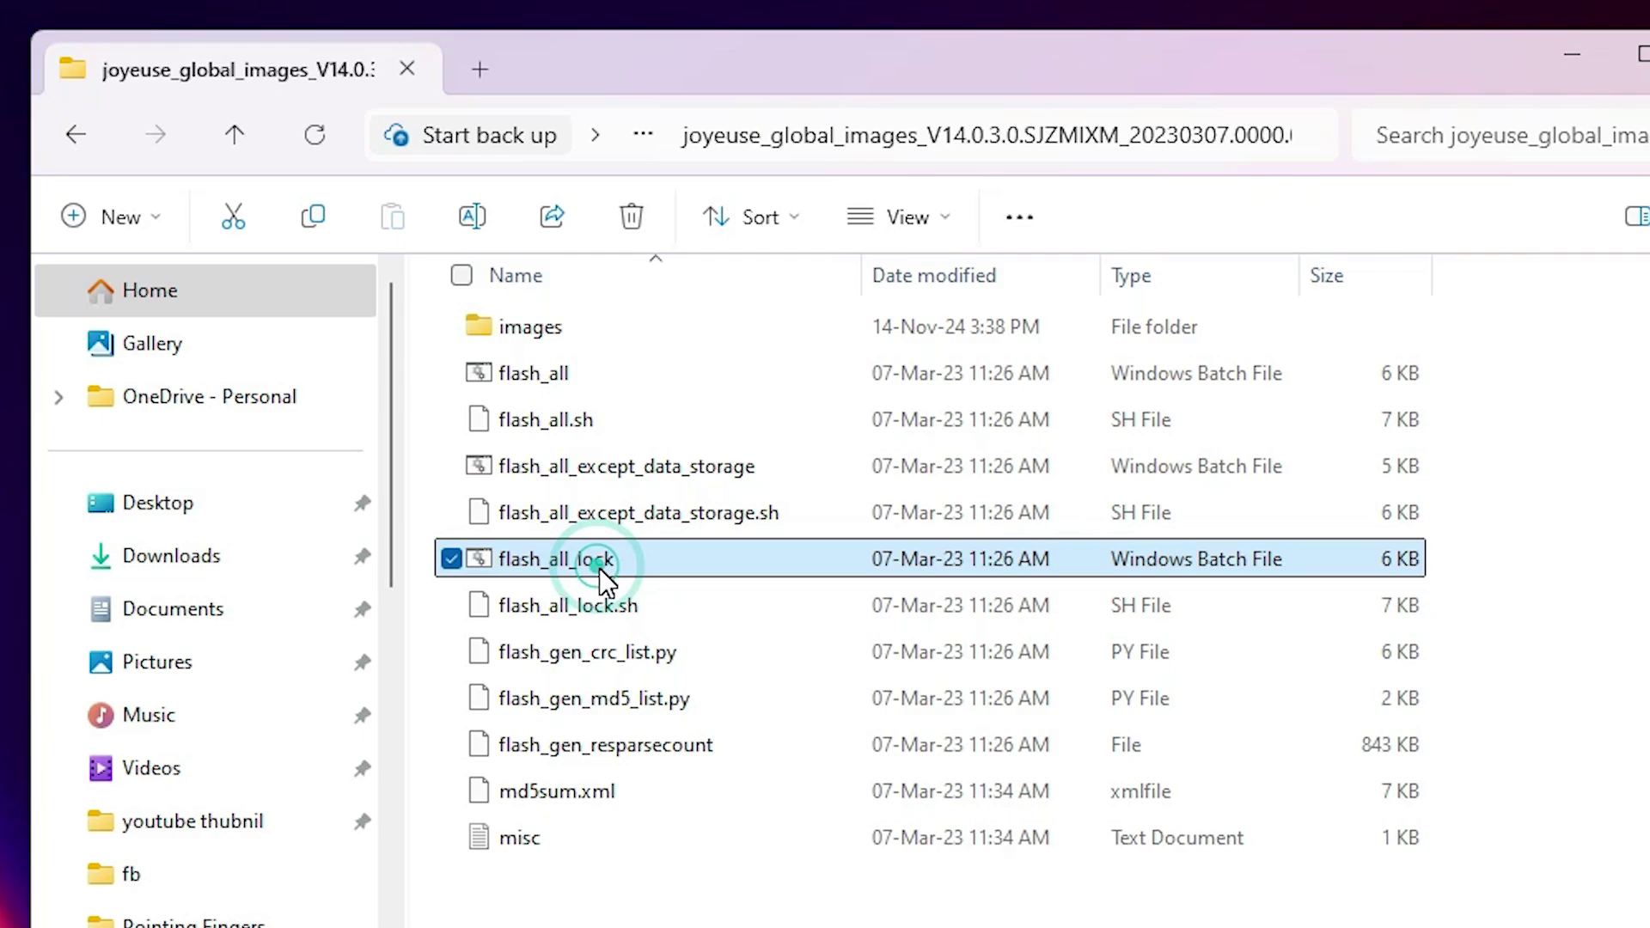
pyautogui.click(551, 375)
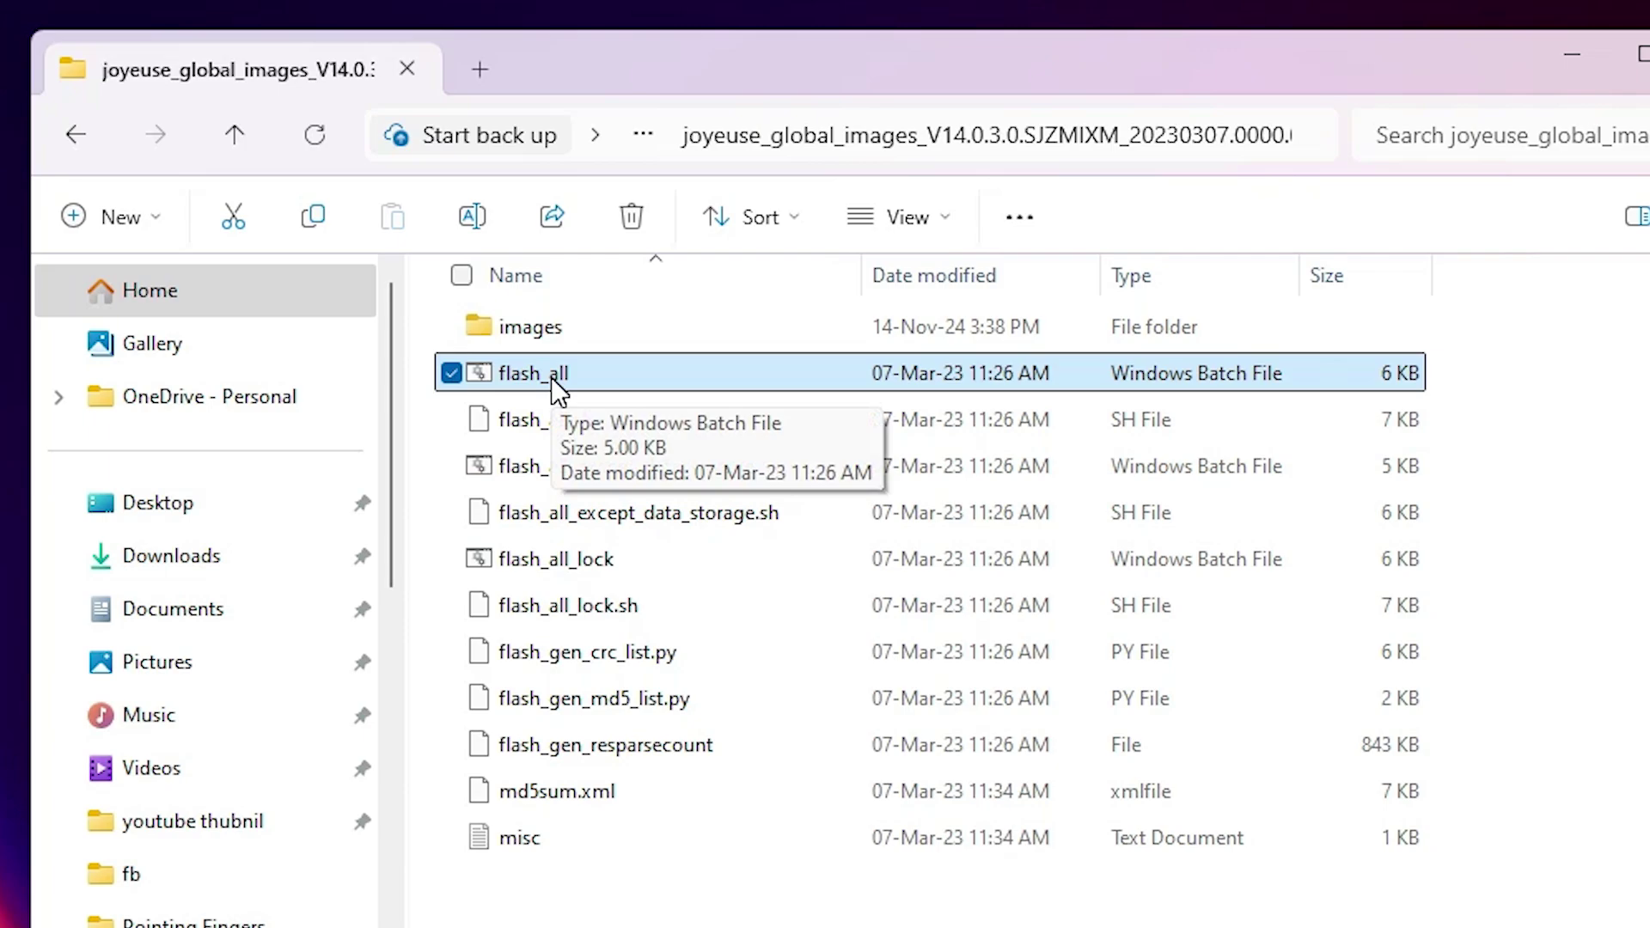
# - Open flash_all.bat in Notepad and highlight the 'Missmatching image and device' message
pyautogui.rightClick(507, 386)
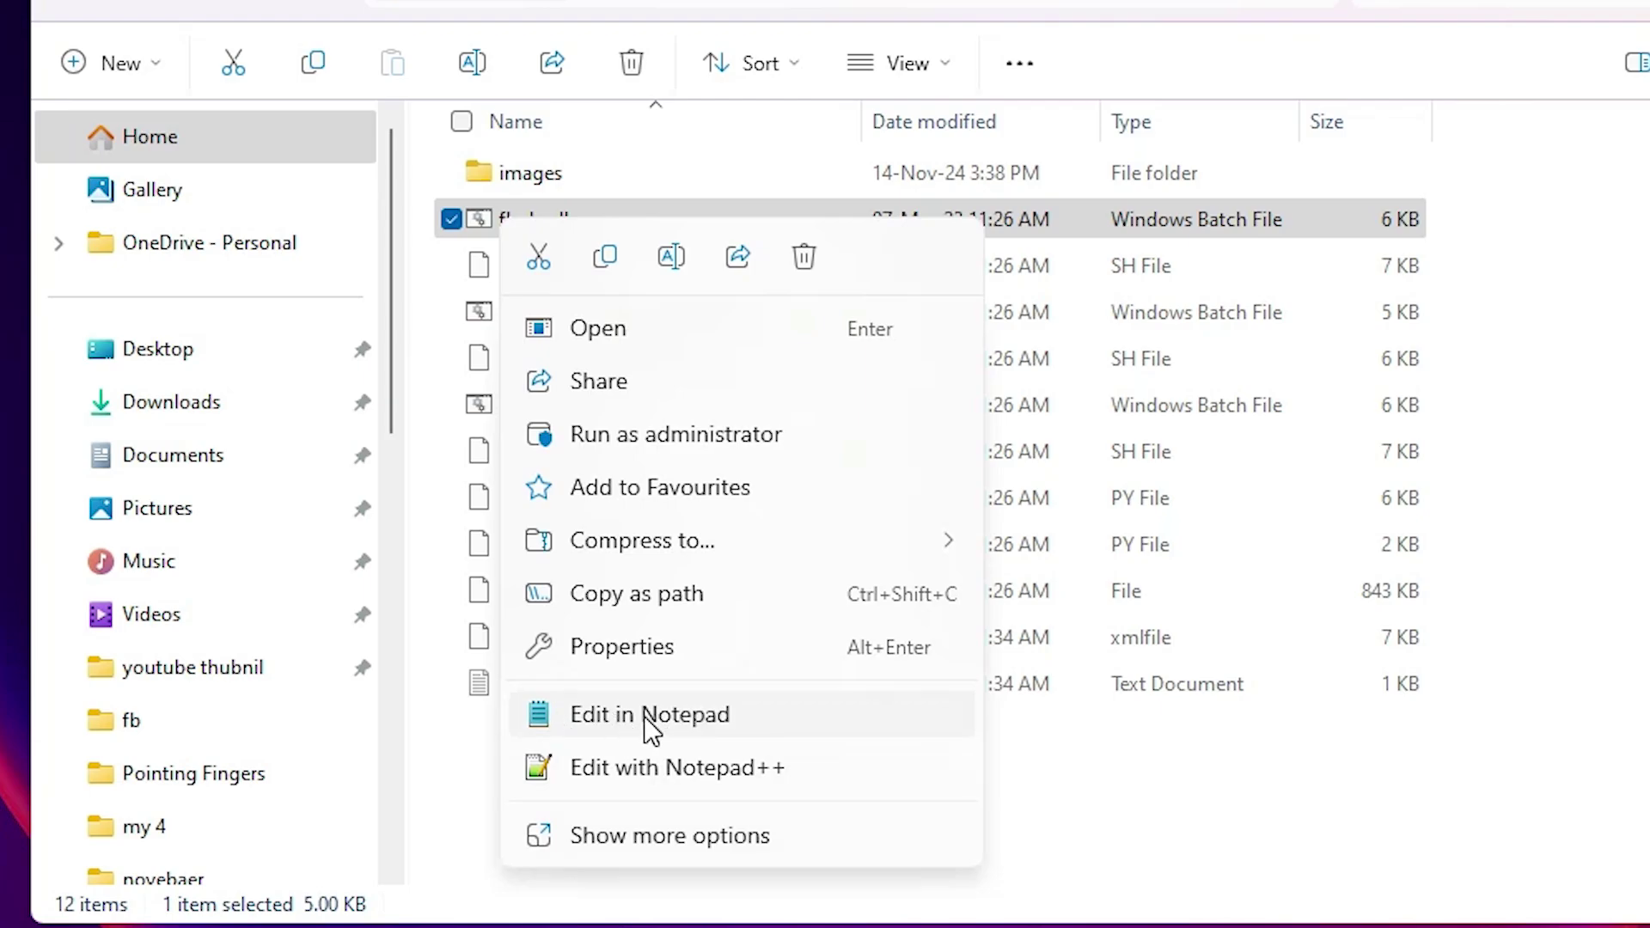
pyautogui.click(736, 712)
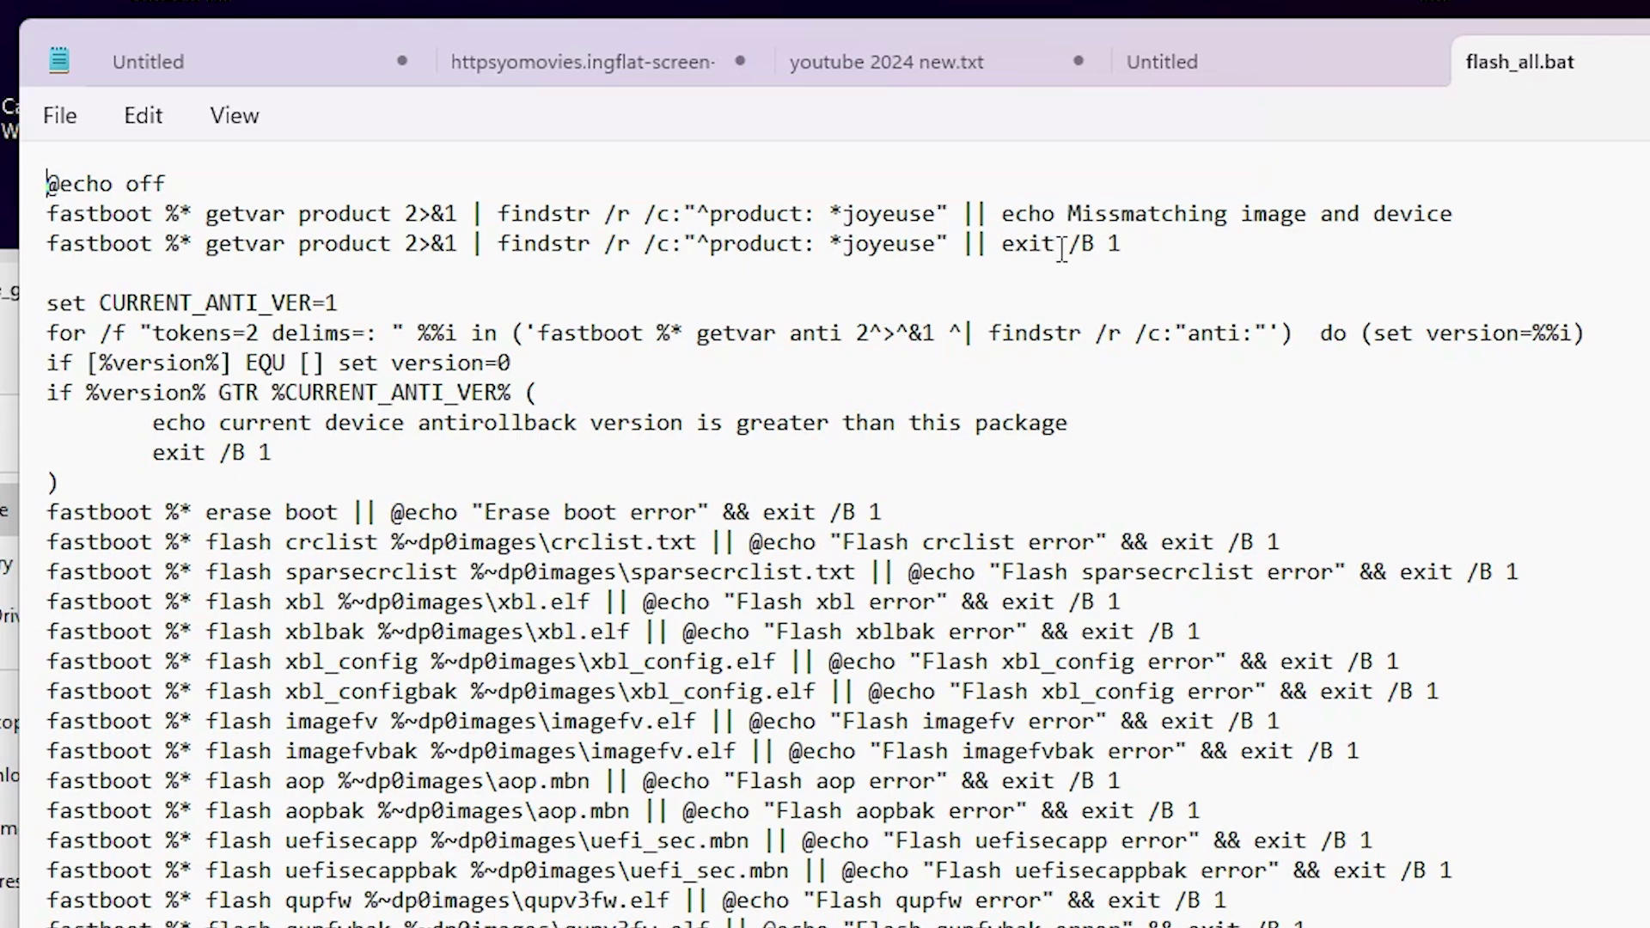
pyautogui.moveTo(1016, 221); pyautogui.dragTo(1473, 229)
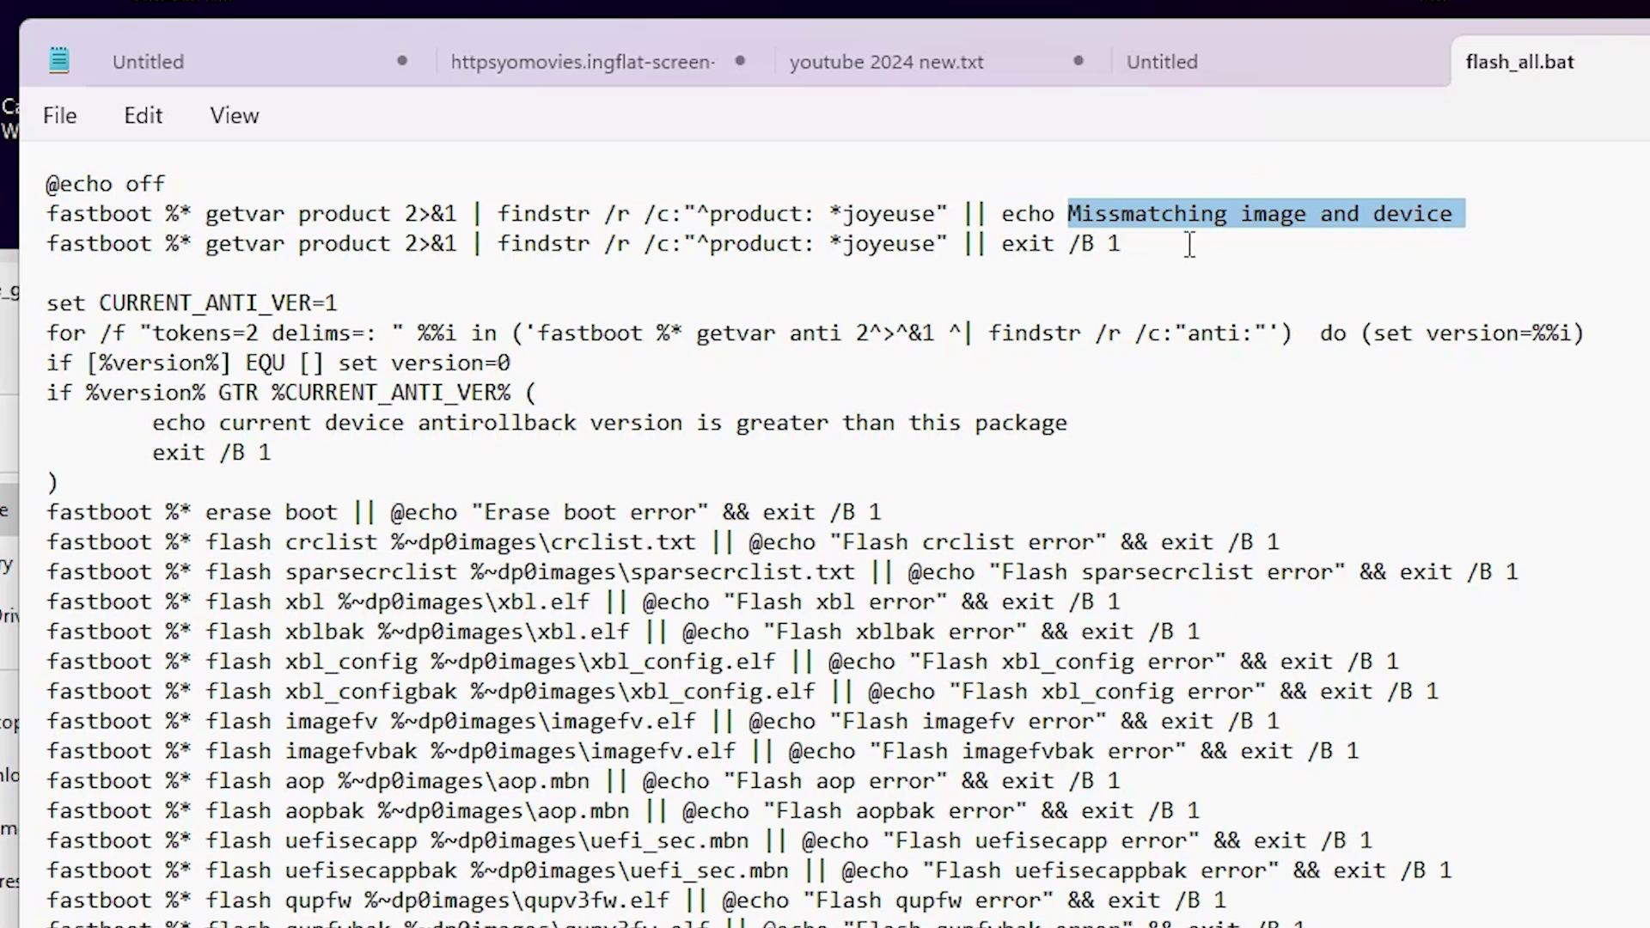
pyautogui.moveTo(71, 277); pyautogui.dragTo(47, 181)
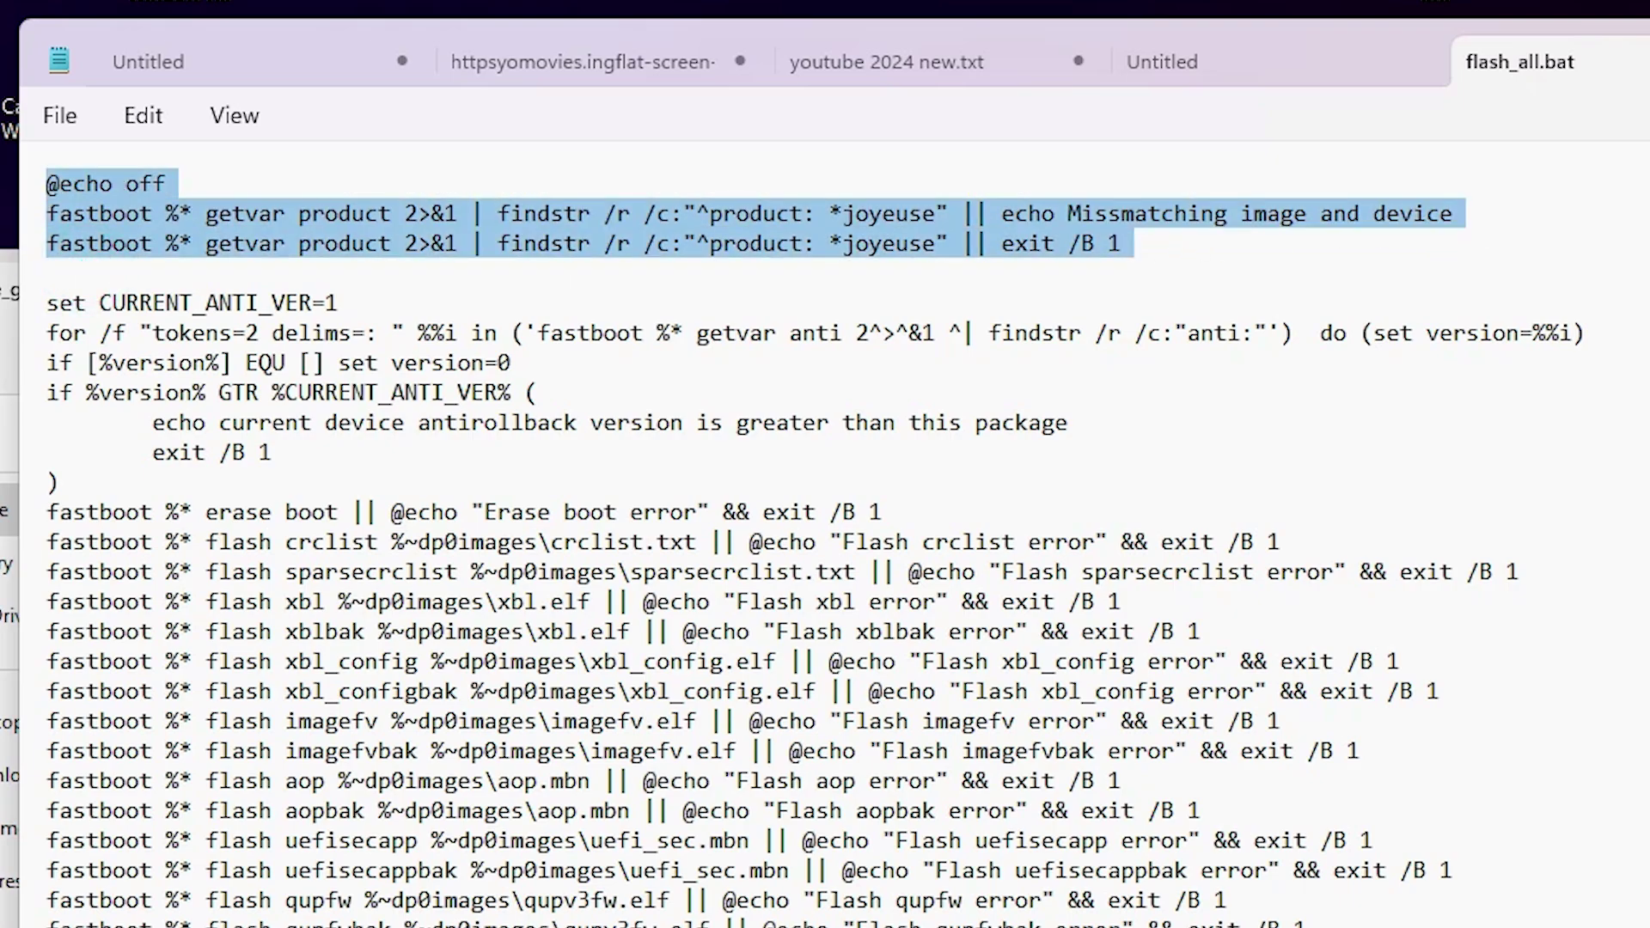
pyautogui.press('Delete')
pyautogui.press('Delete')
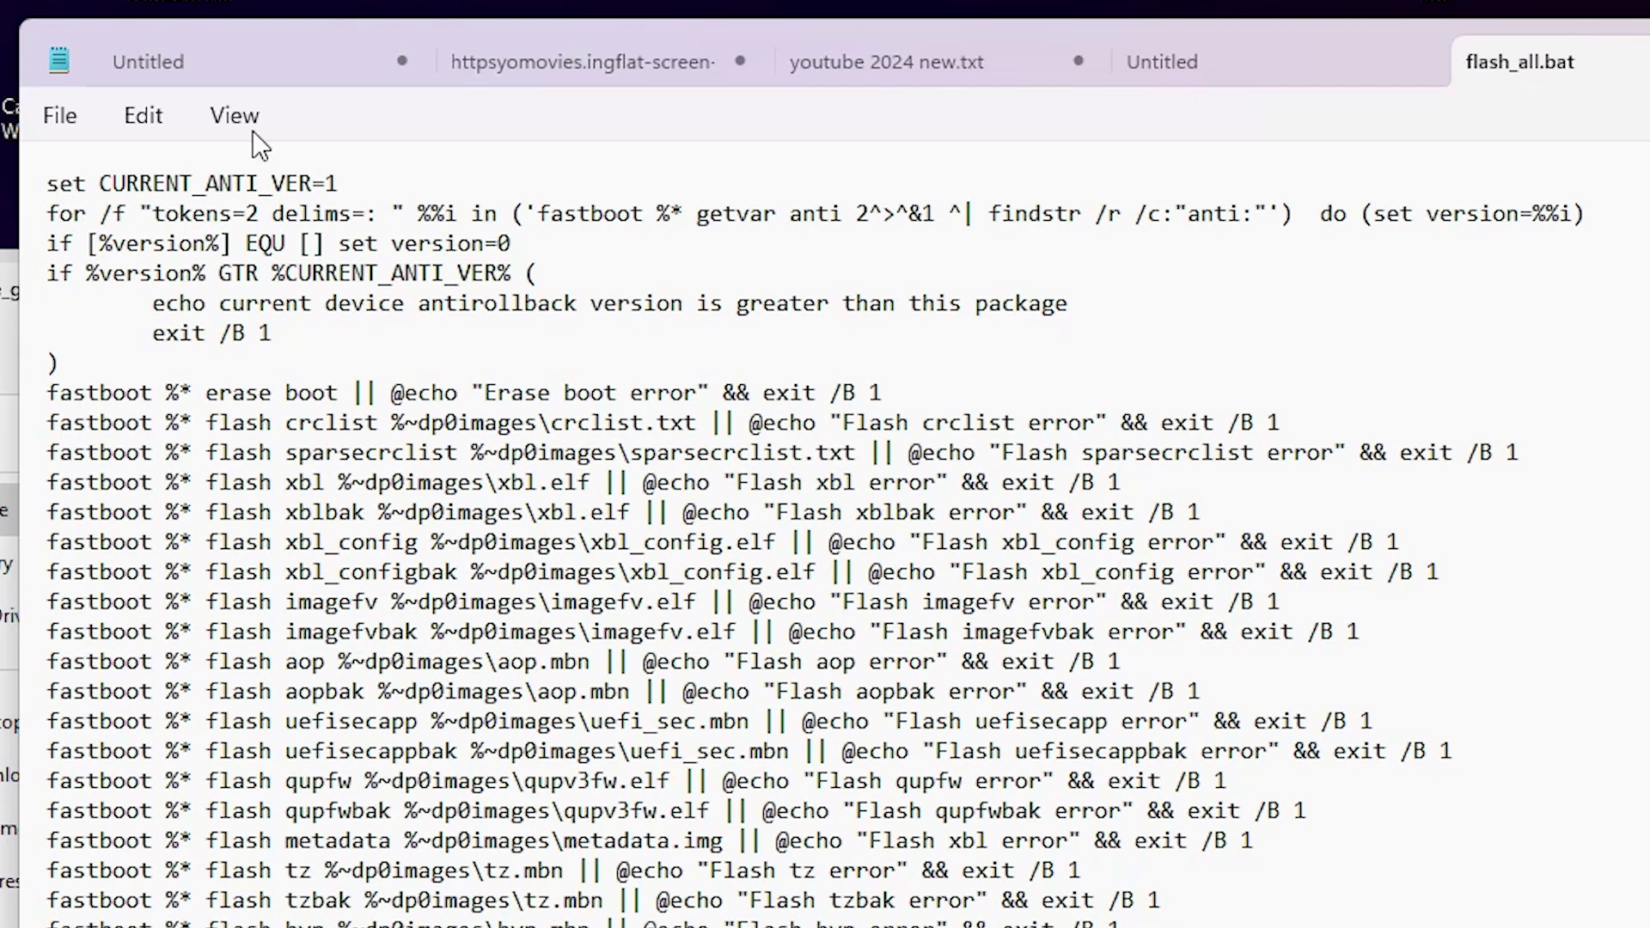
pyautogui.click(62, 116)
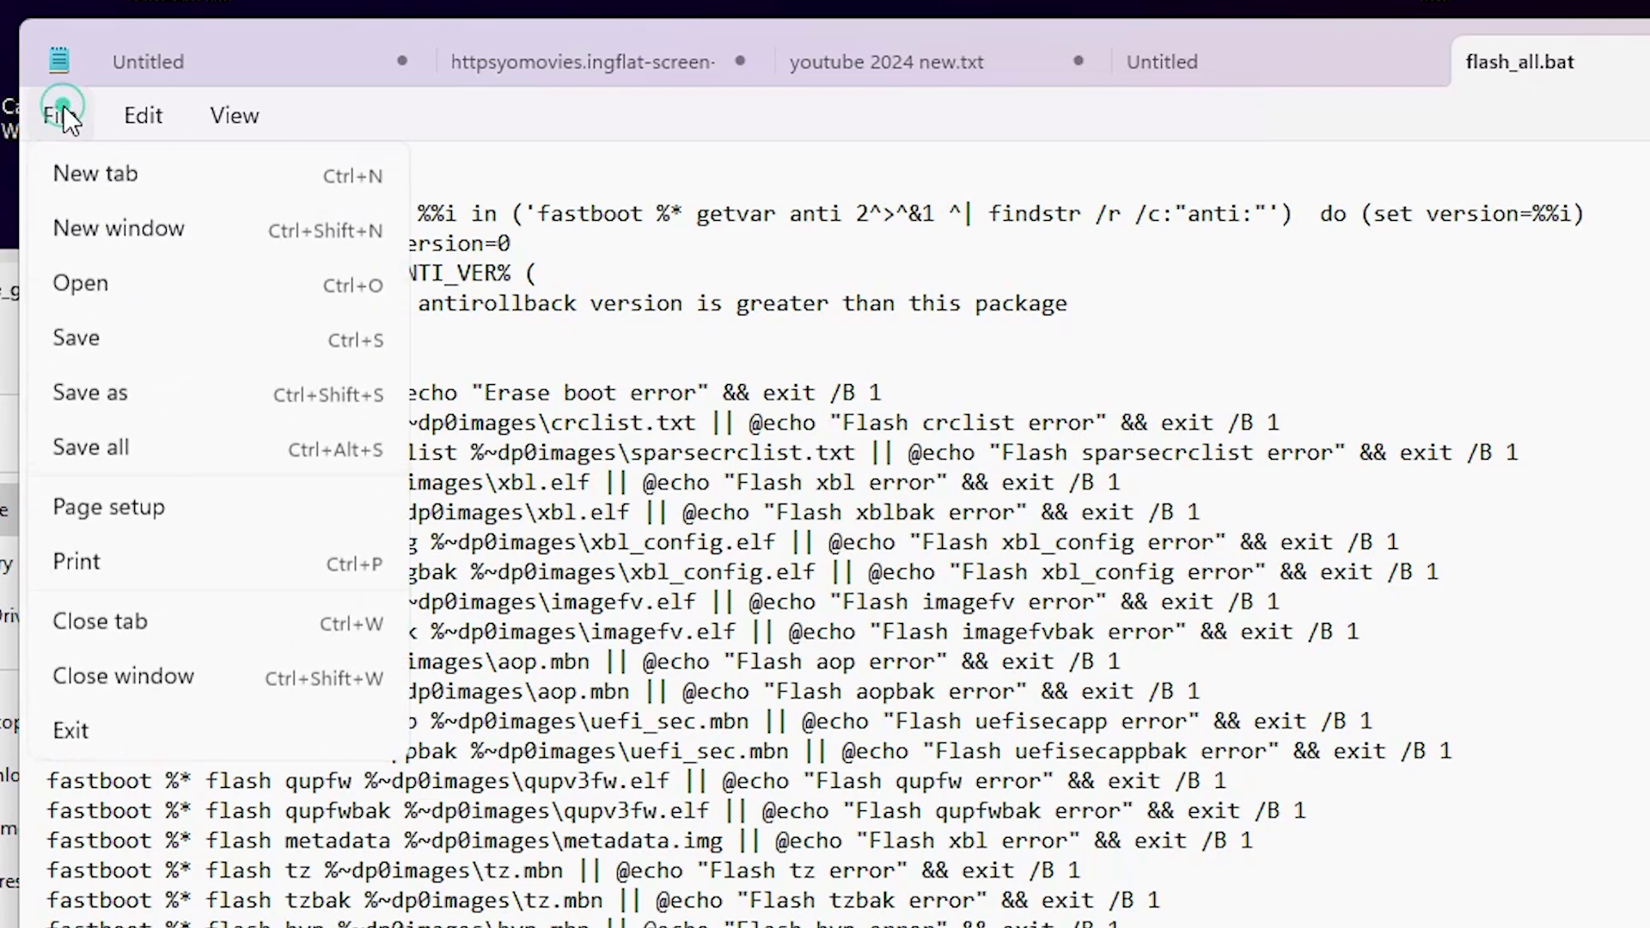
pyautogui.click(108, 337)
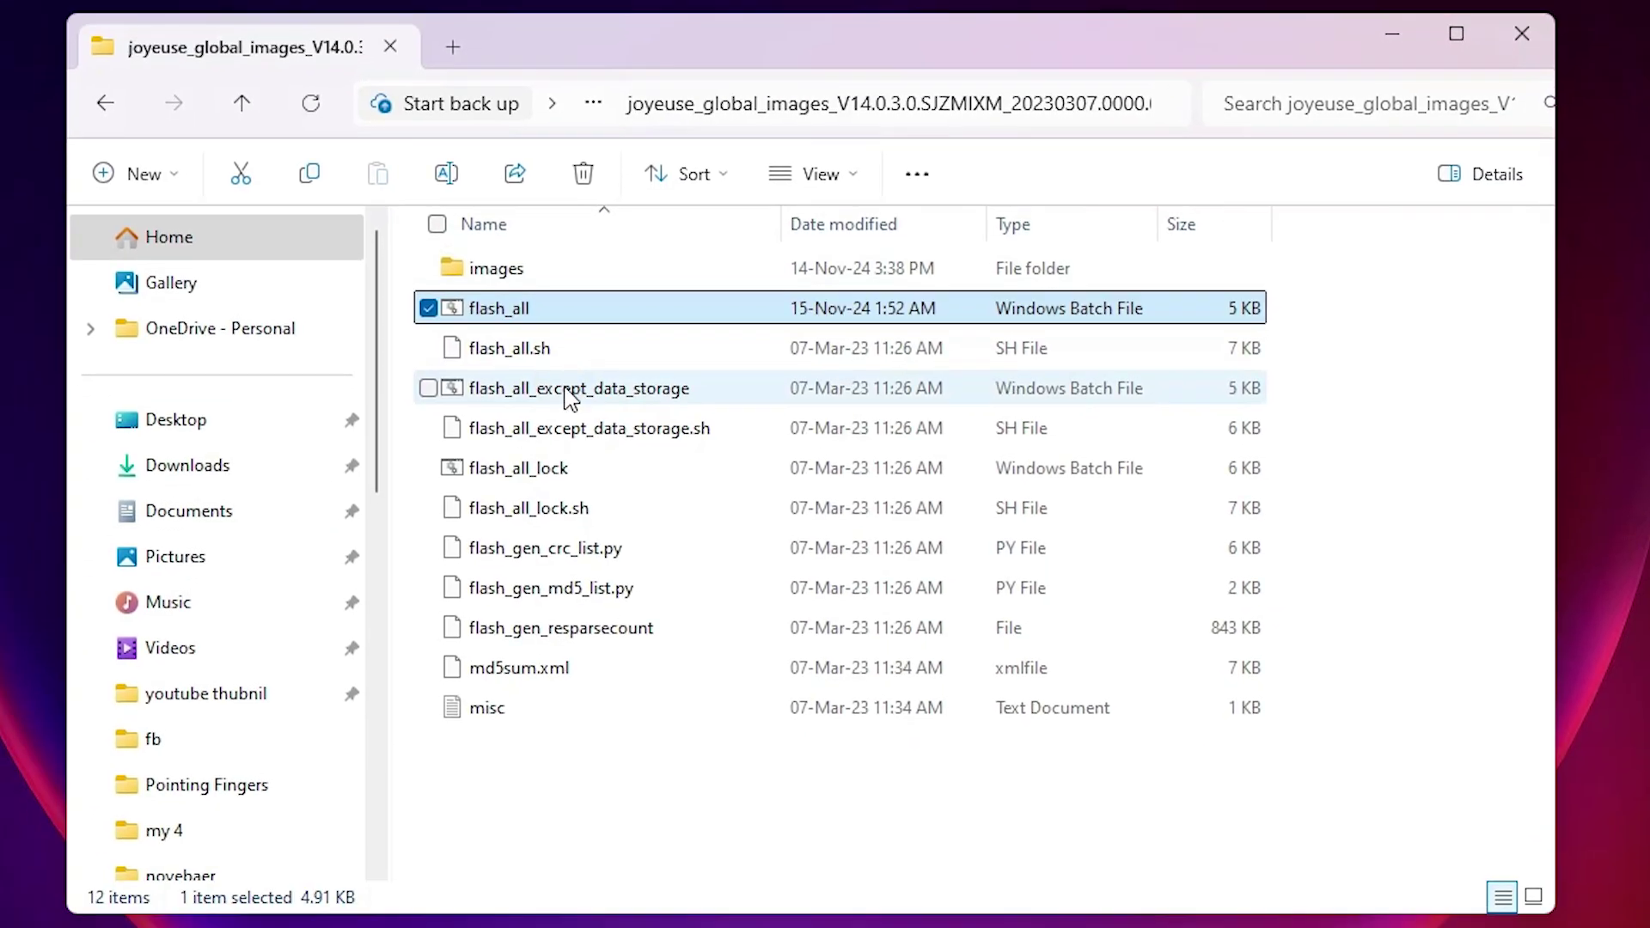
# - Open flash_all_except_data_storage.bat in Notepad and locate the 'Missmatching image and device' message
pyautogui.click(563, 390)
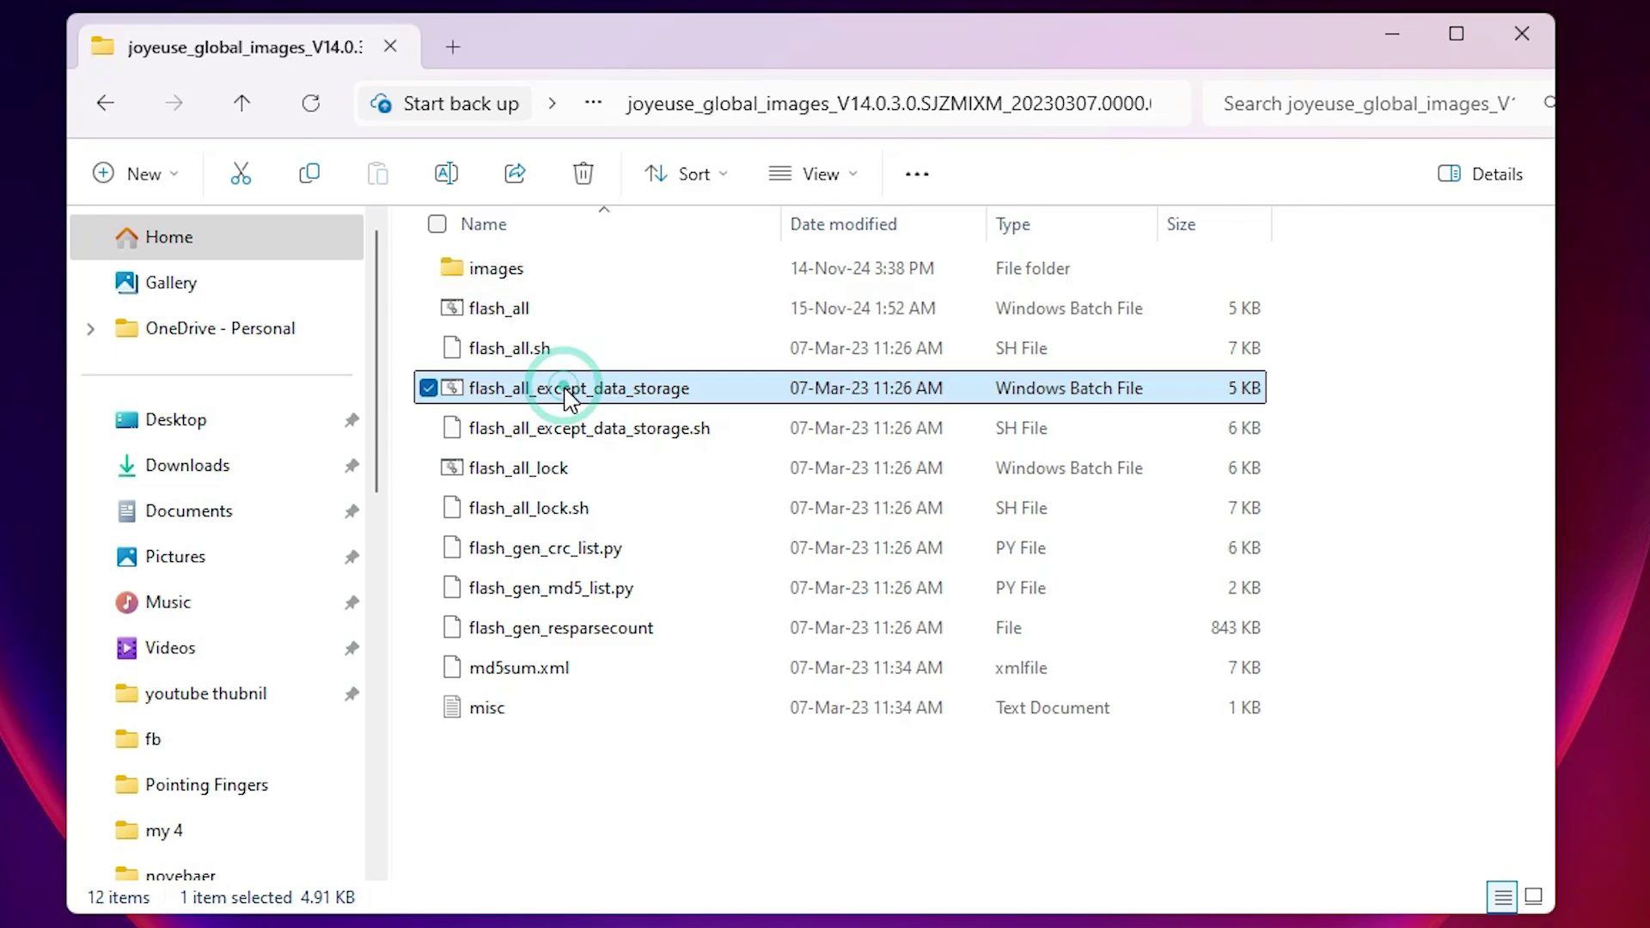
pyautogui.rightClick(569, 392)
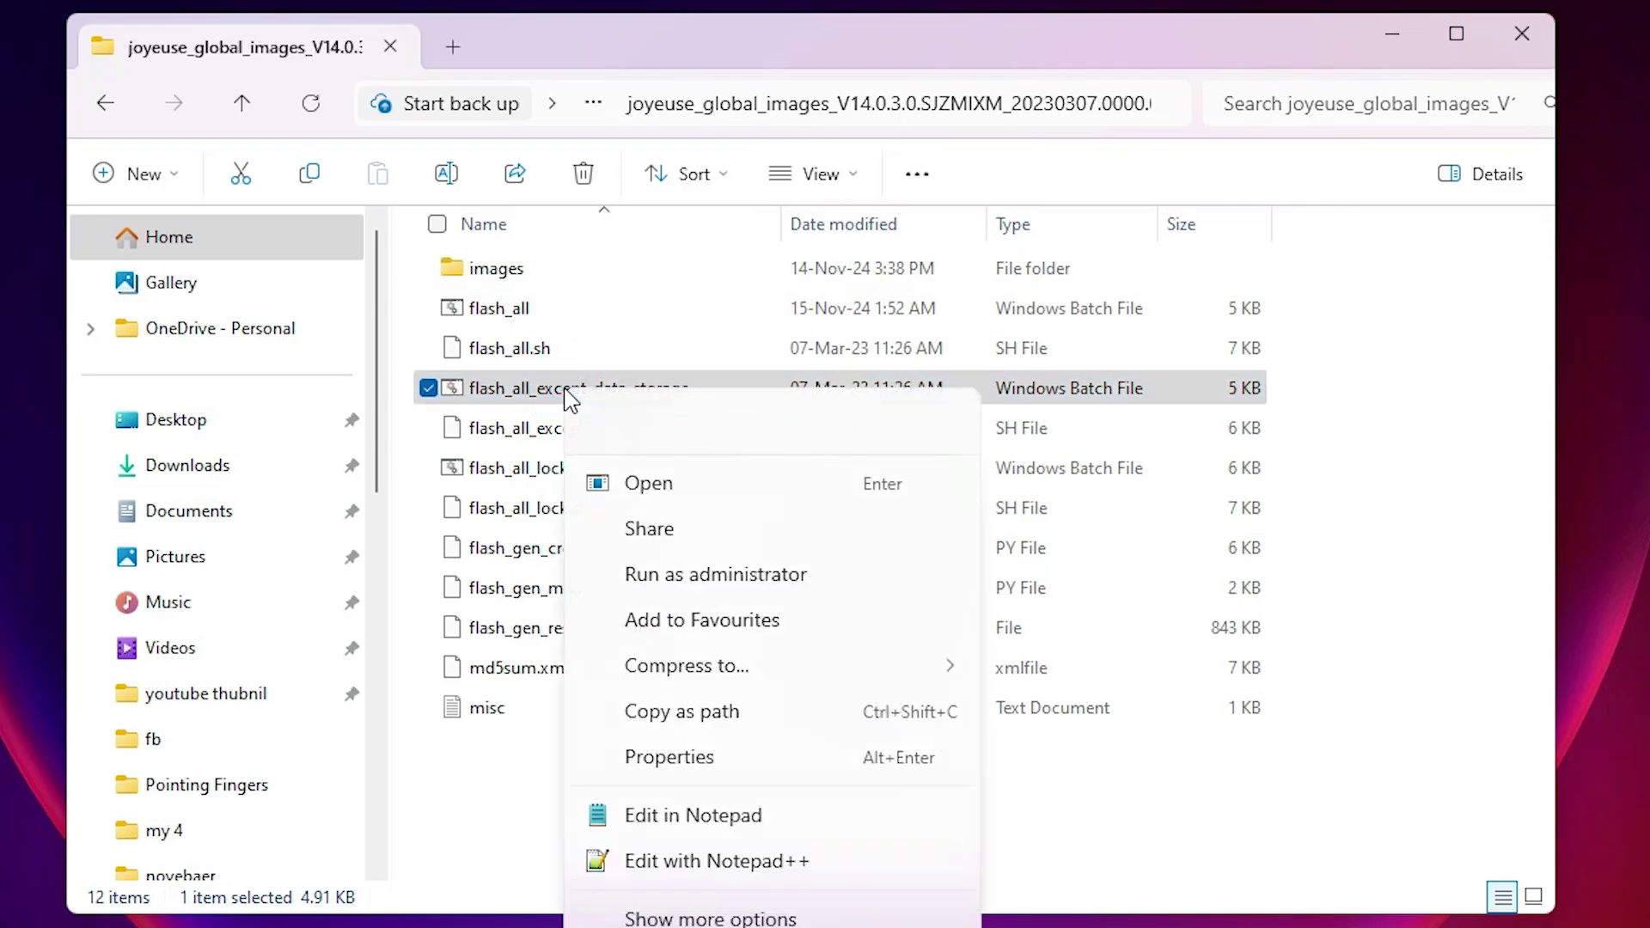
pyautogui.click(683, 816)
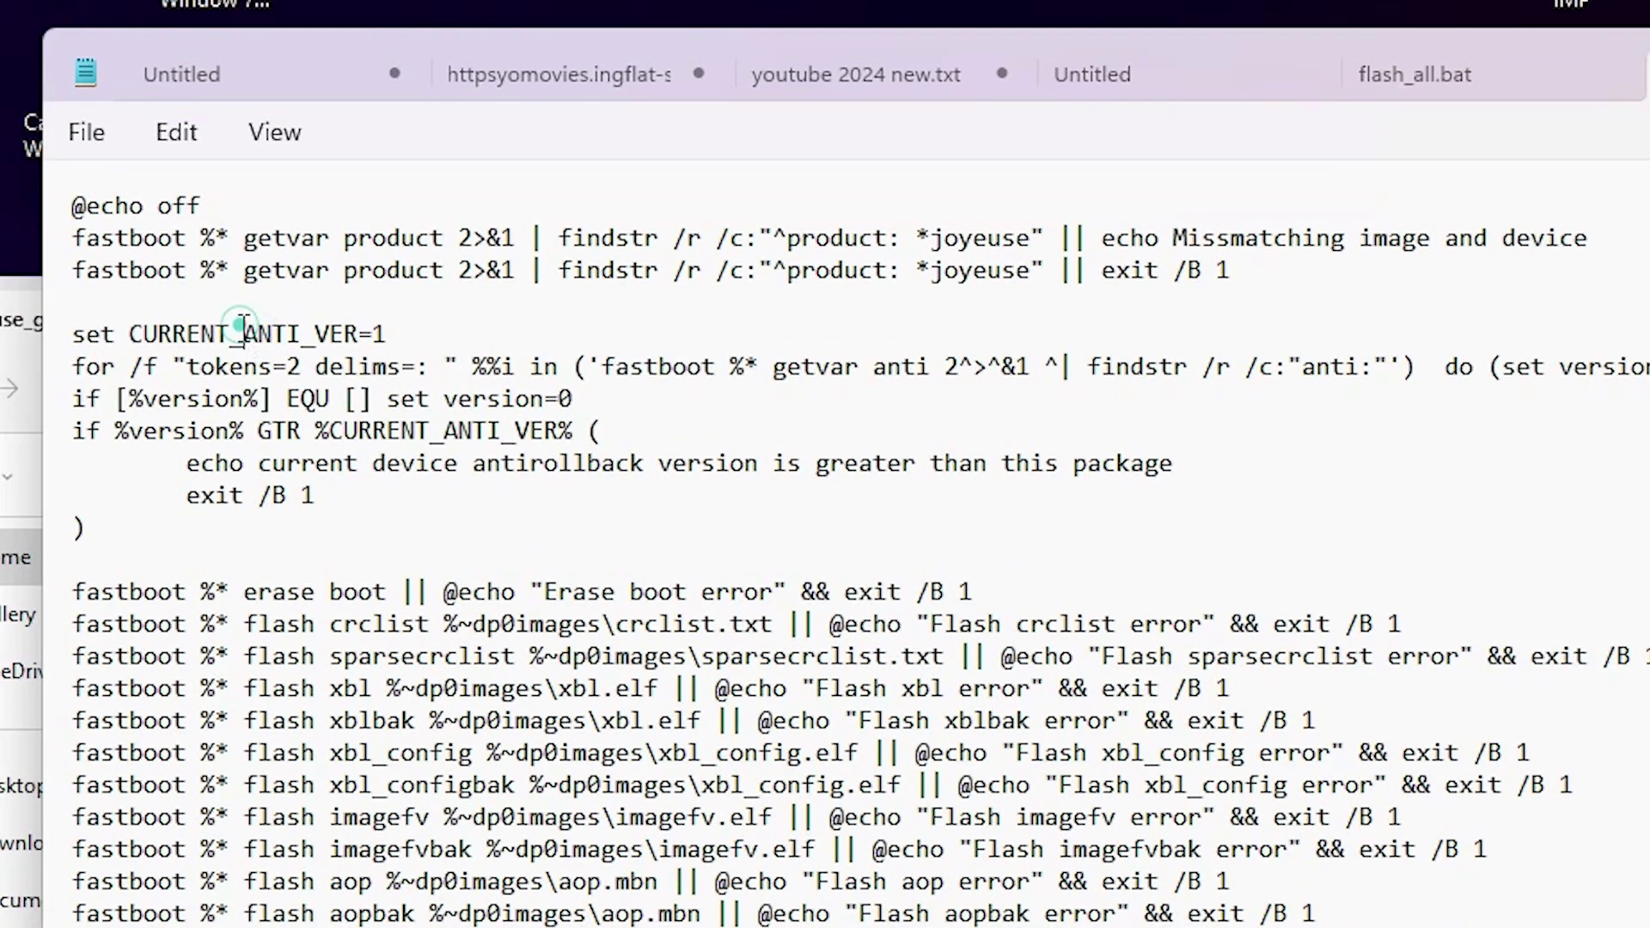
pyautogui.click(255, 302)
pyautogui.moveTo(1179, 240); pyautogui.dragTo(1583, 250)
pyautogui.click(340, 311)
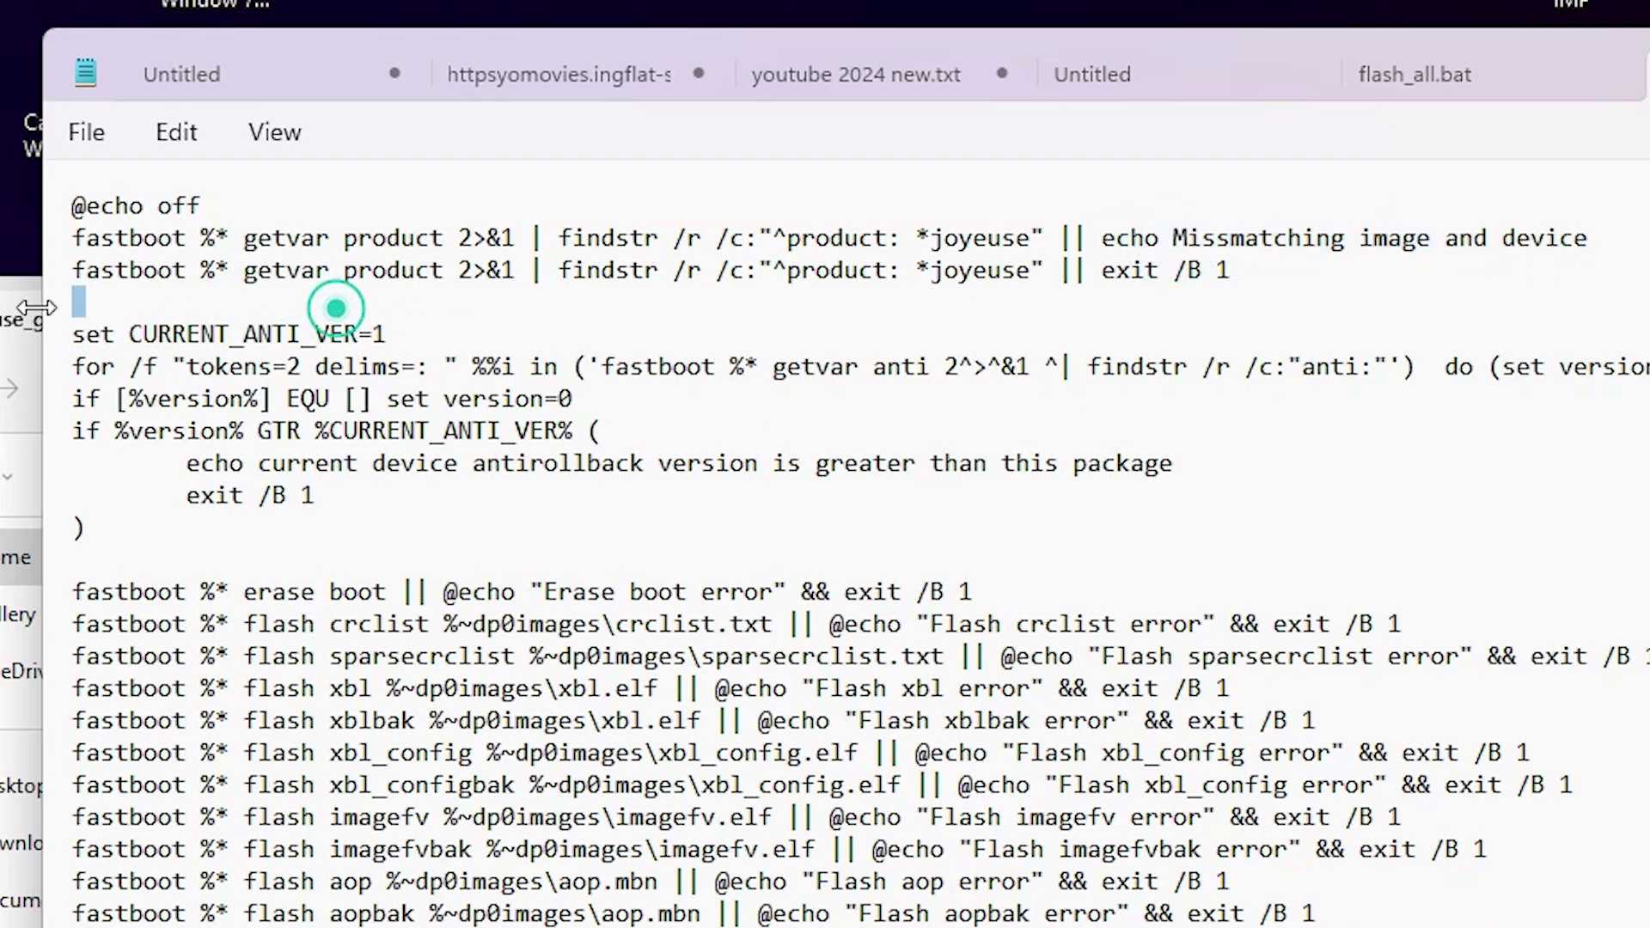
# - Delete the three product-check lines and the leftover blank line, save, and close Notepad
pyautogui.moveTo(90, 299); pyautogui.dragTo(0, 223)
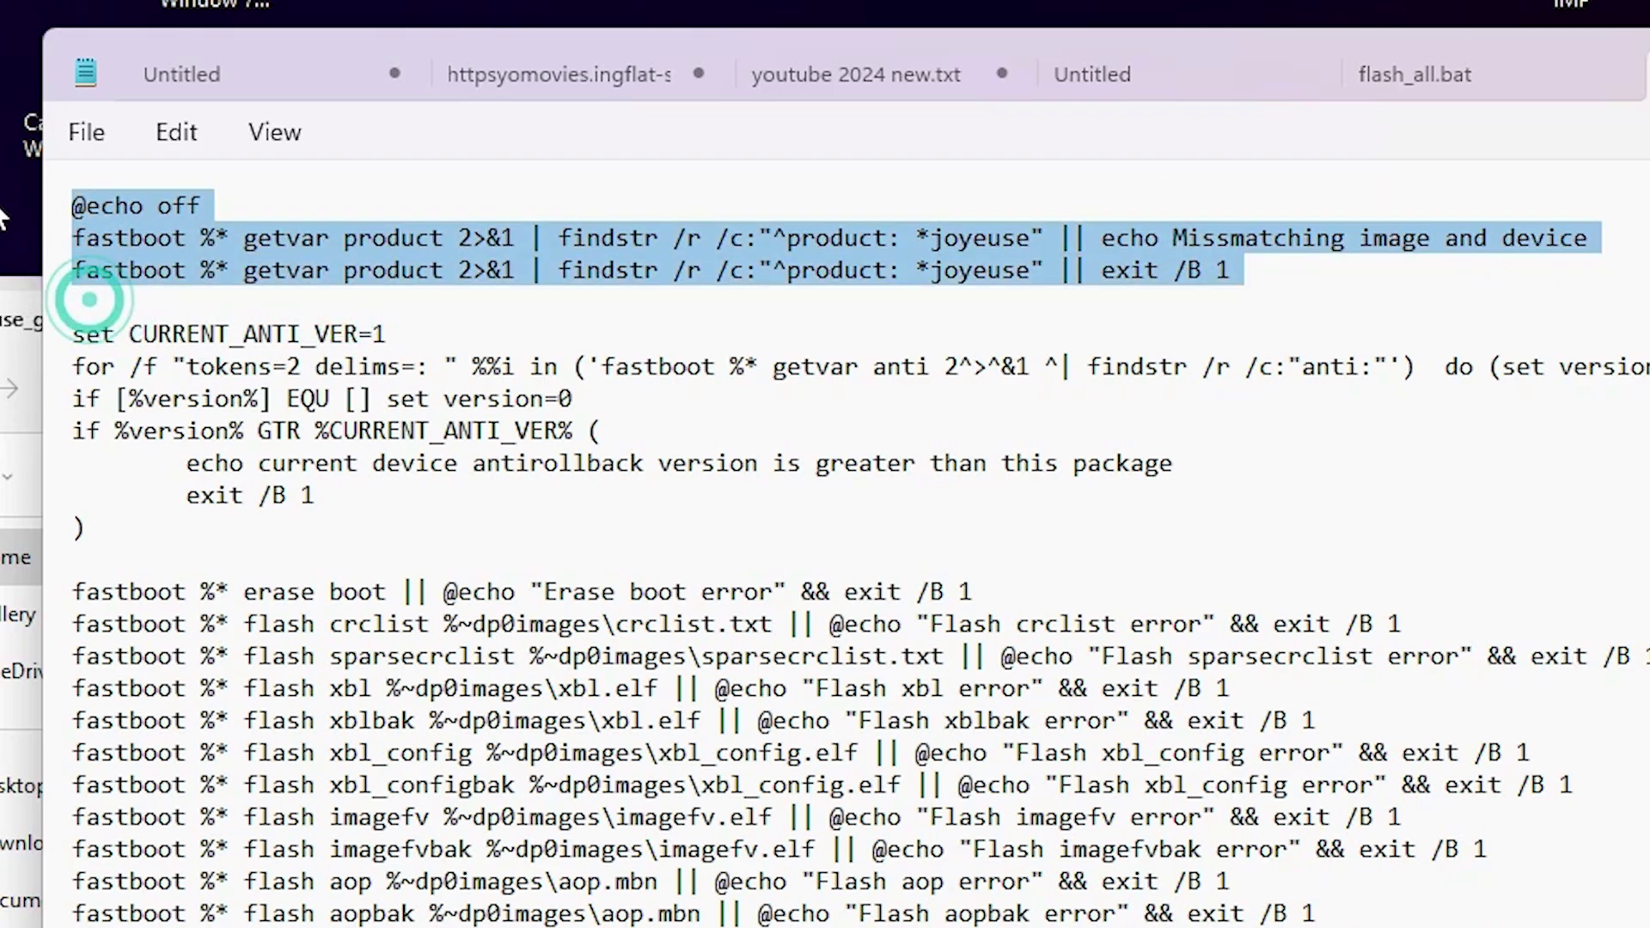
pyautogui.press('Delete')
pyautogui.press('BackSpace')
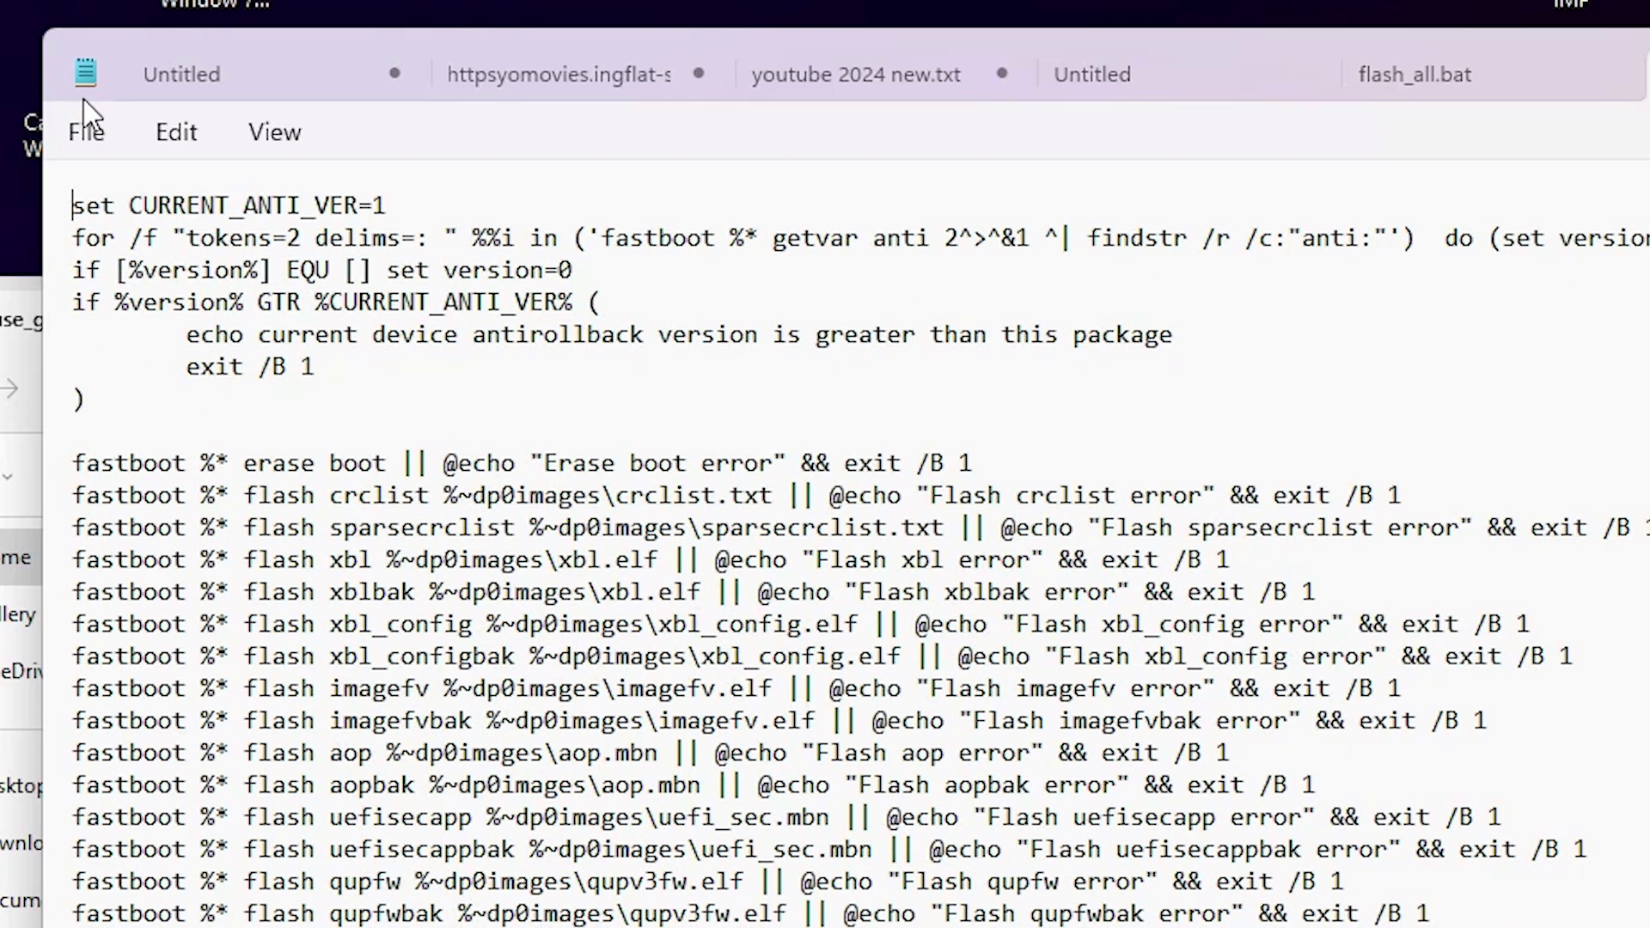
pyautogui.click(90, 139)
pyautogui.click(133, 373)
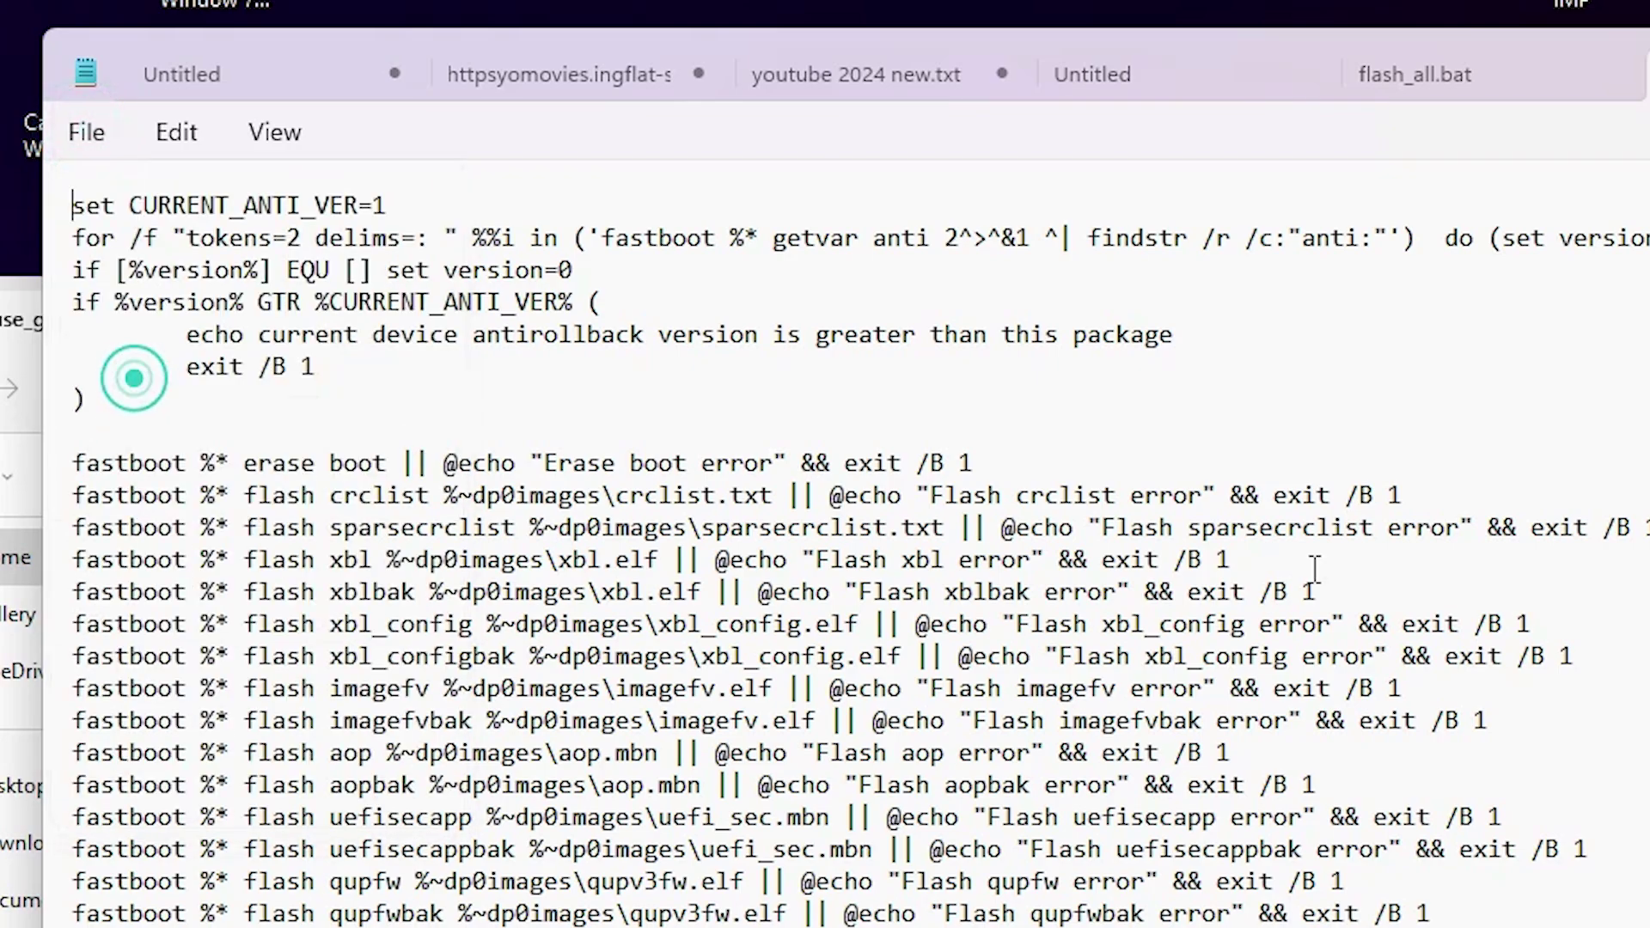
pyautogui.hotkey('alt', 'F4')
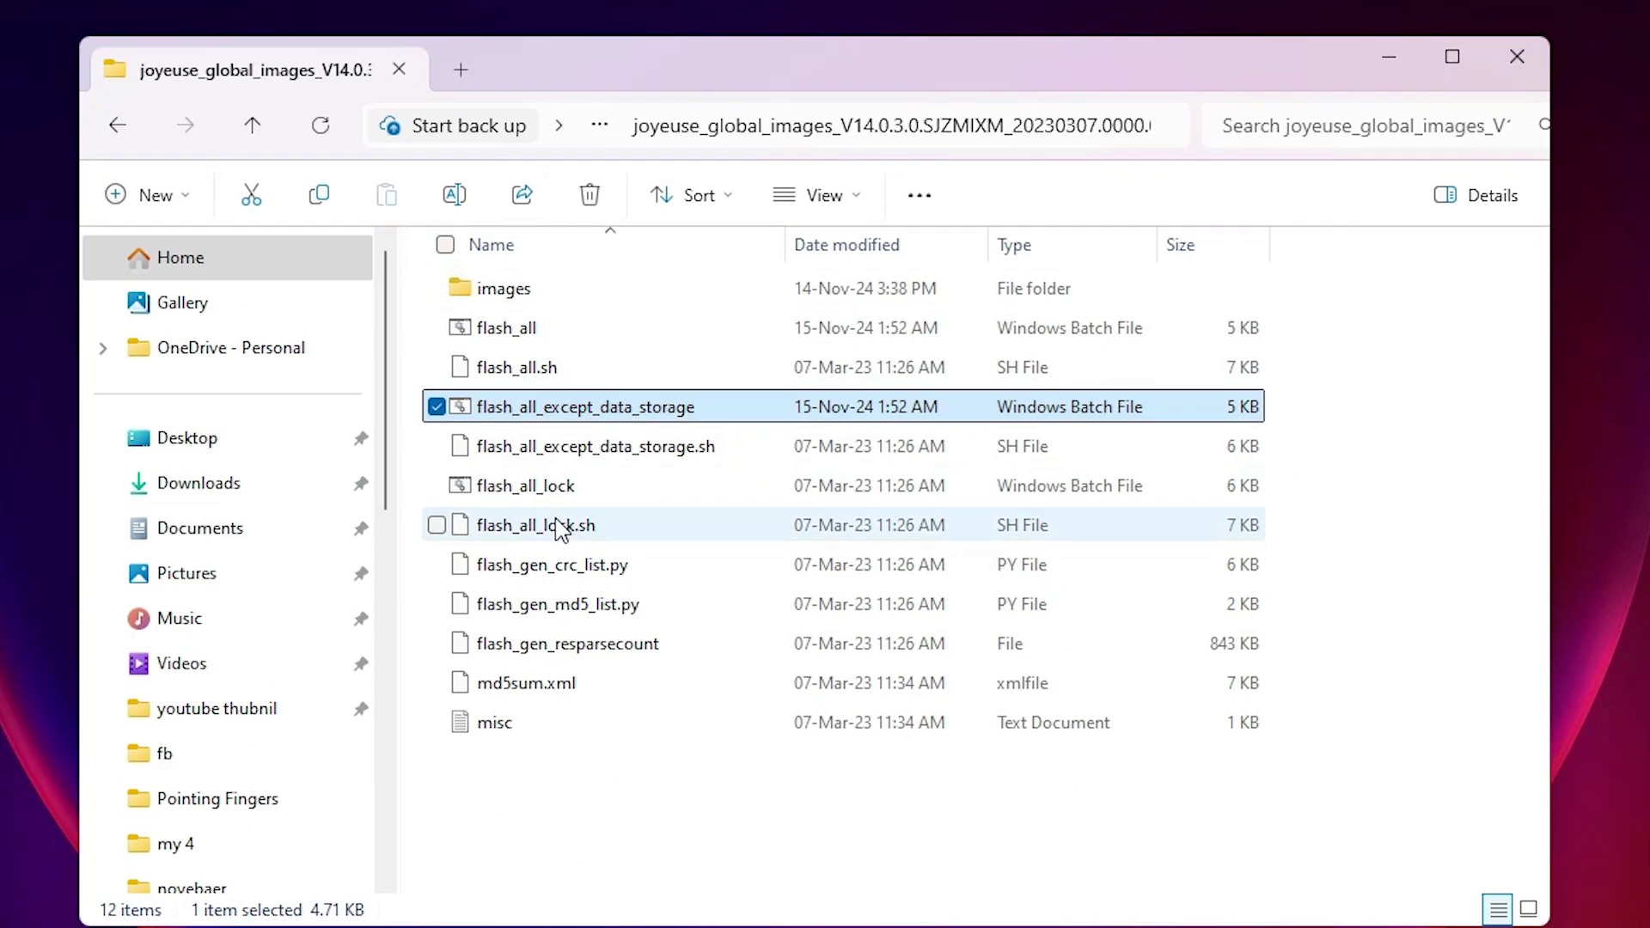
# - Open flash_all_lock.bat in Notepad and delete the three product-check lines and blank line
pyautogui.click(529, 501)
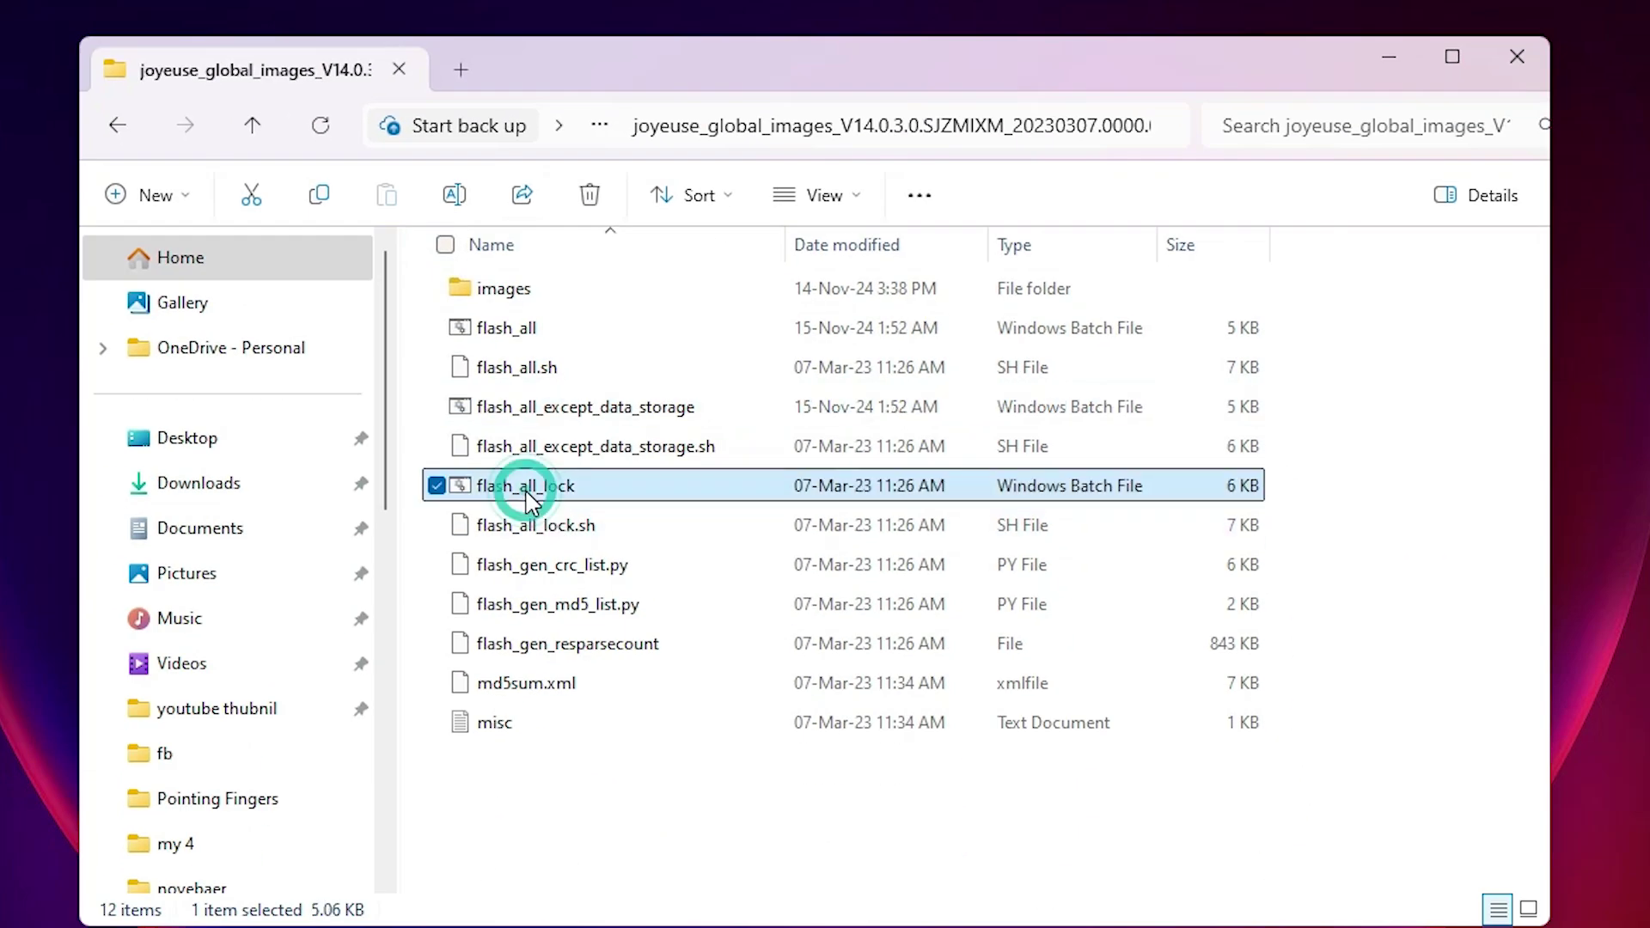
pyautogui.rightClick(530, 501)
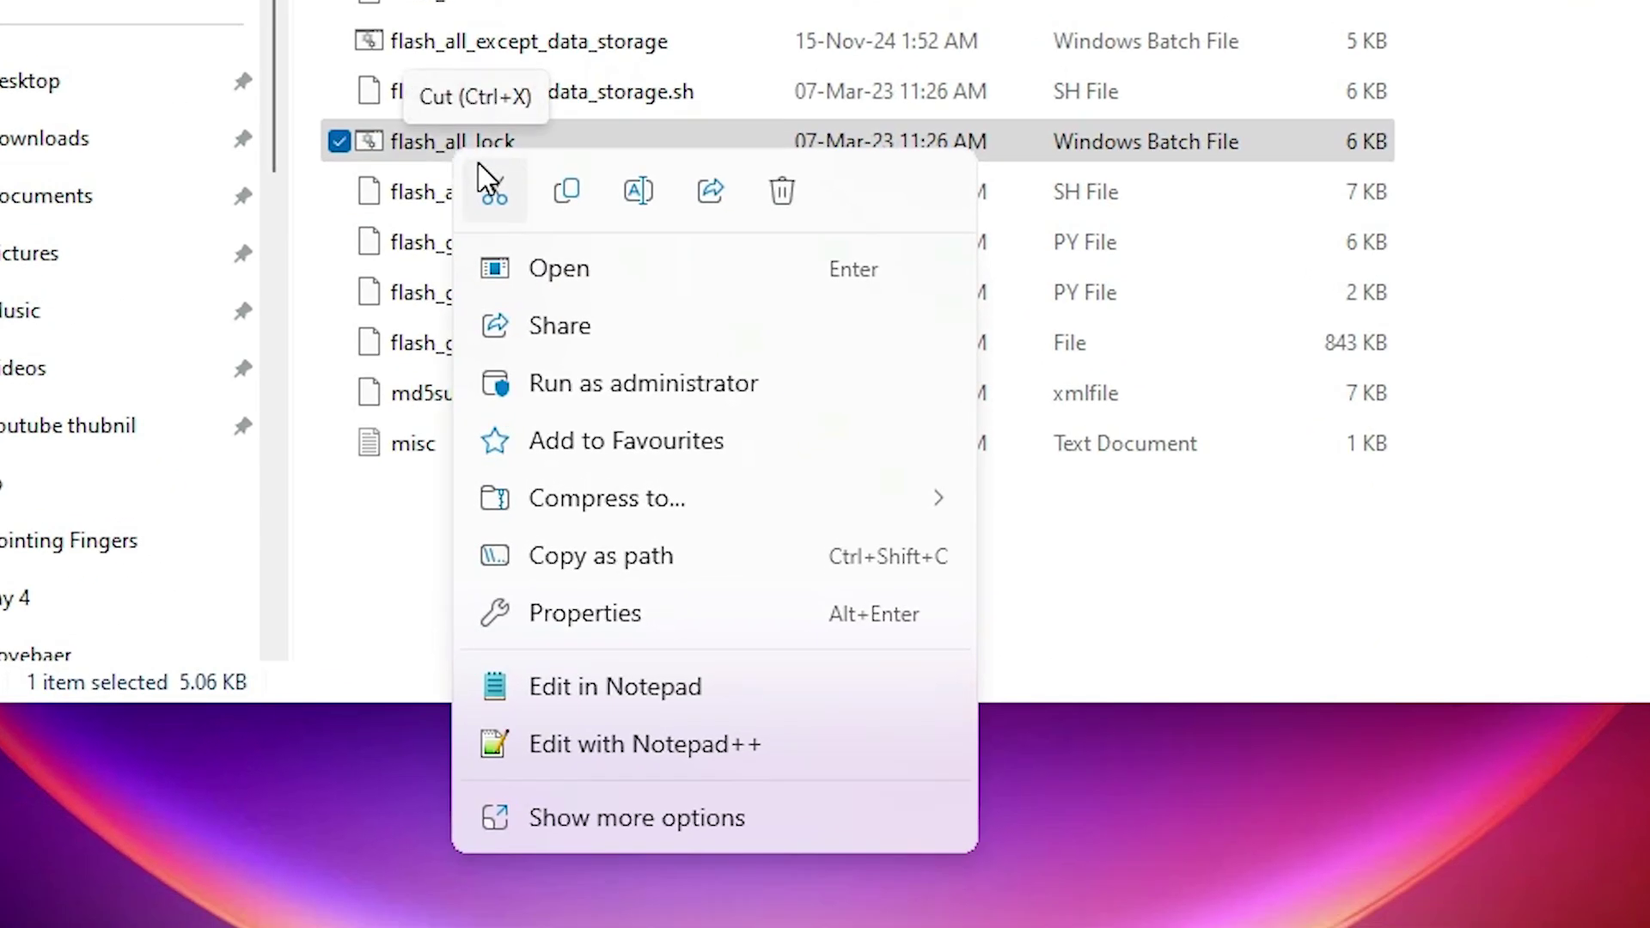
pyautogui.click(629, 687)
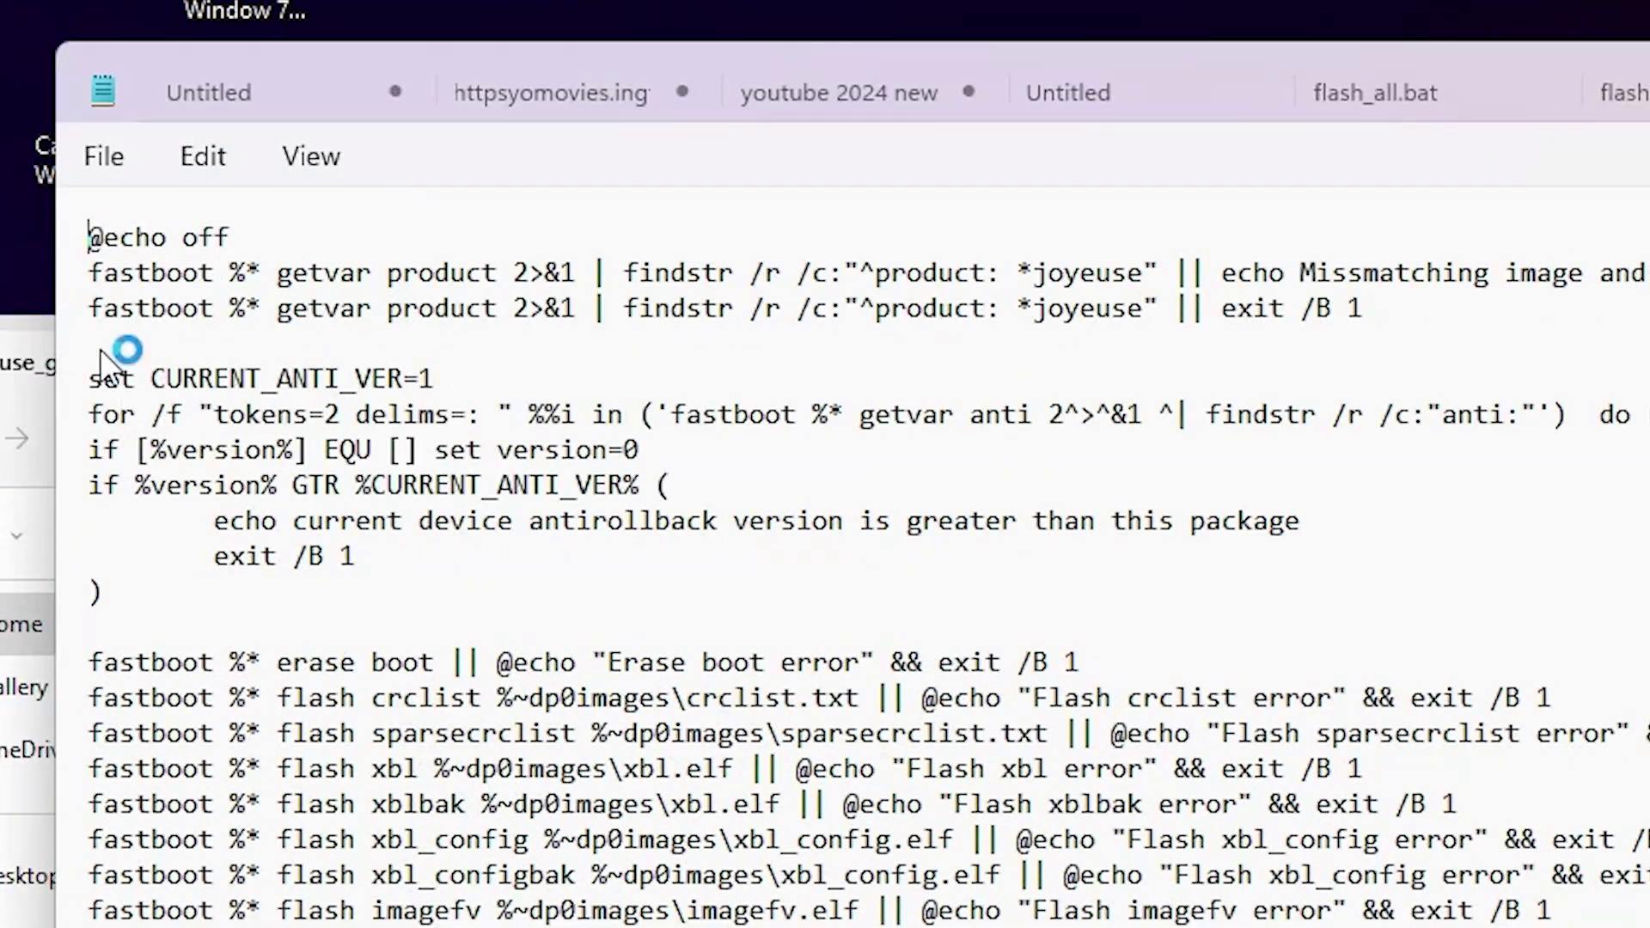
pyautogui.keyDown('shift'); pyautogui.click(99, 348); pyautogui.keyUp('shift')
pyautogui.press('BackSpace')
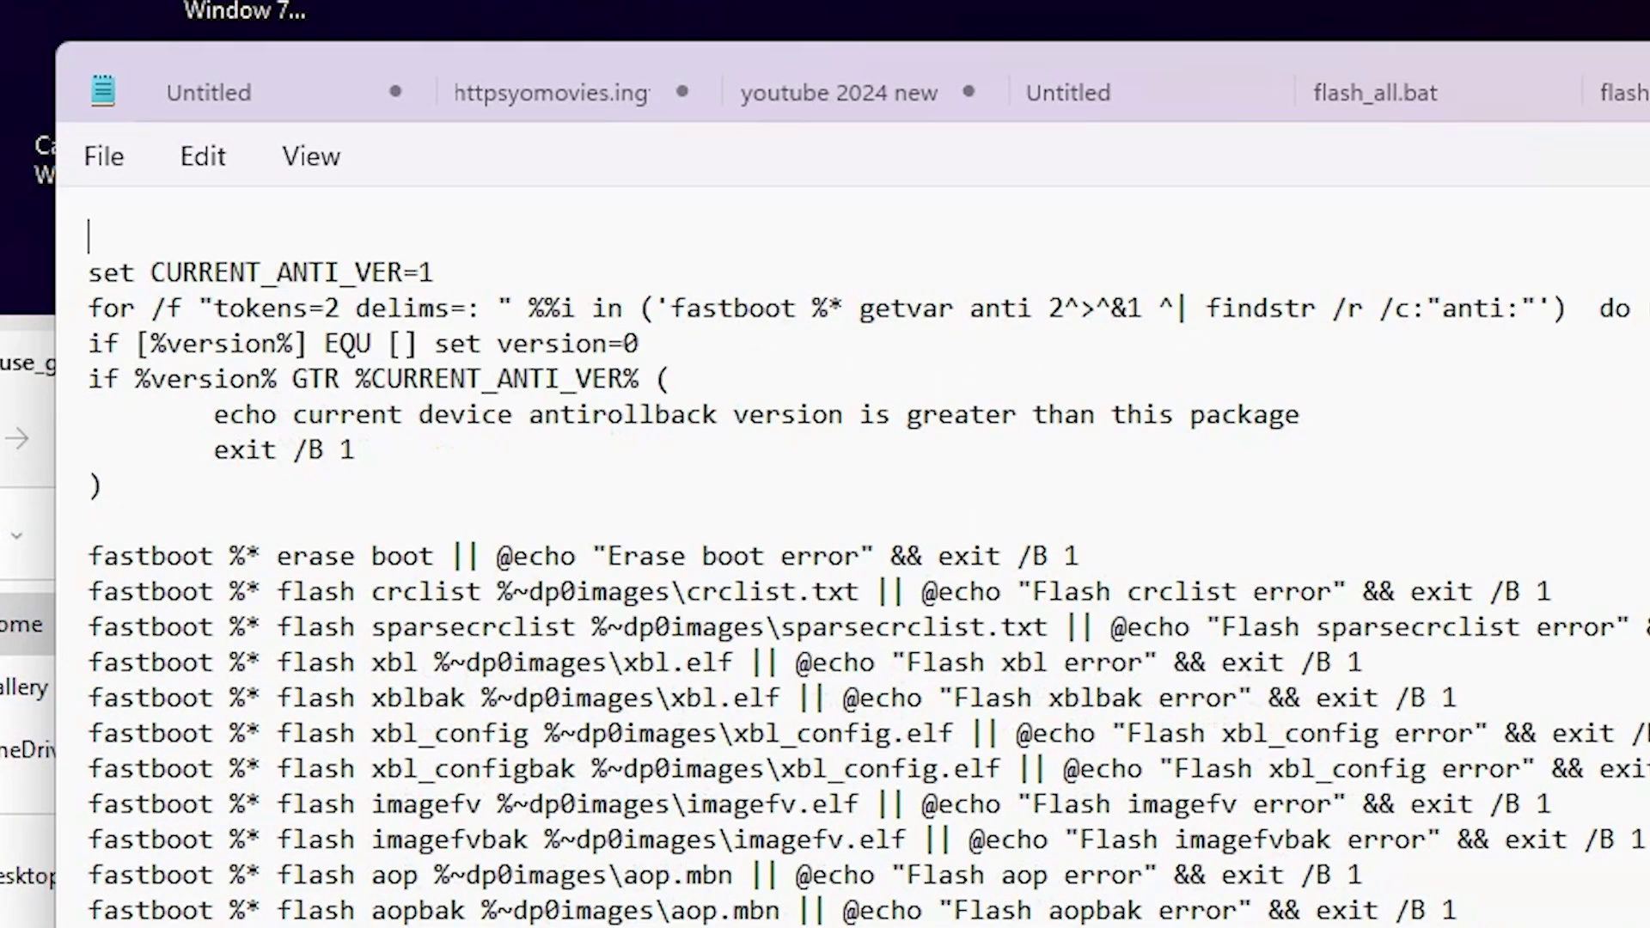
pyautogui.press('BackSpace')
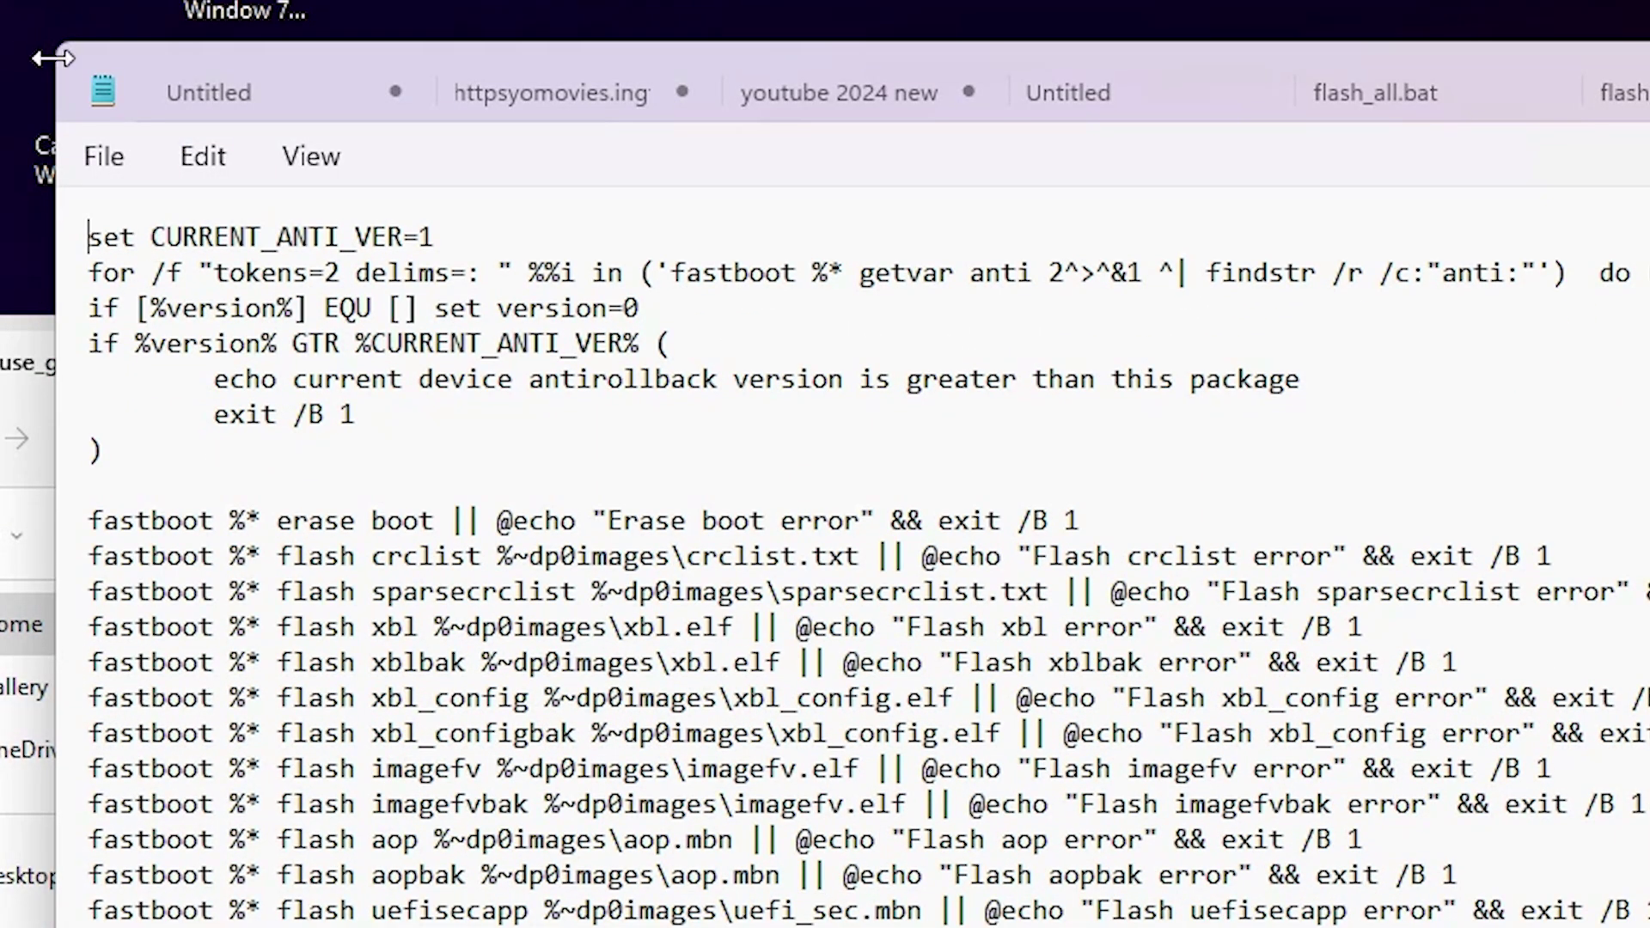
# - Highlight the anti-rollback block, lines 1–7, at the top of flash_all_lock.bat
pyautogui.click(107, 146)
pyautogui.click(218, 430)
pyautogui.click(236, 446)
pyautogui.keyDown('shift'); pyautogui.click(396, 416); pyautogui.keyUp('shift')
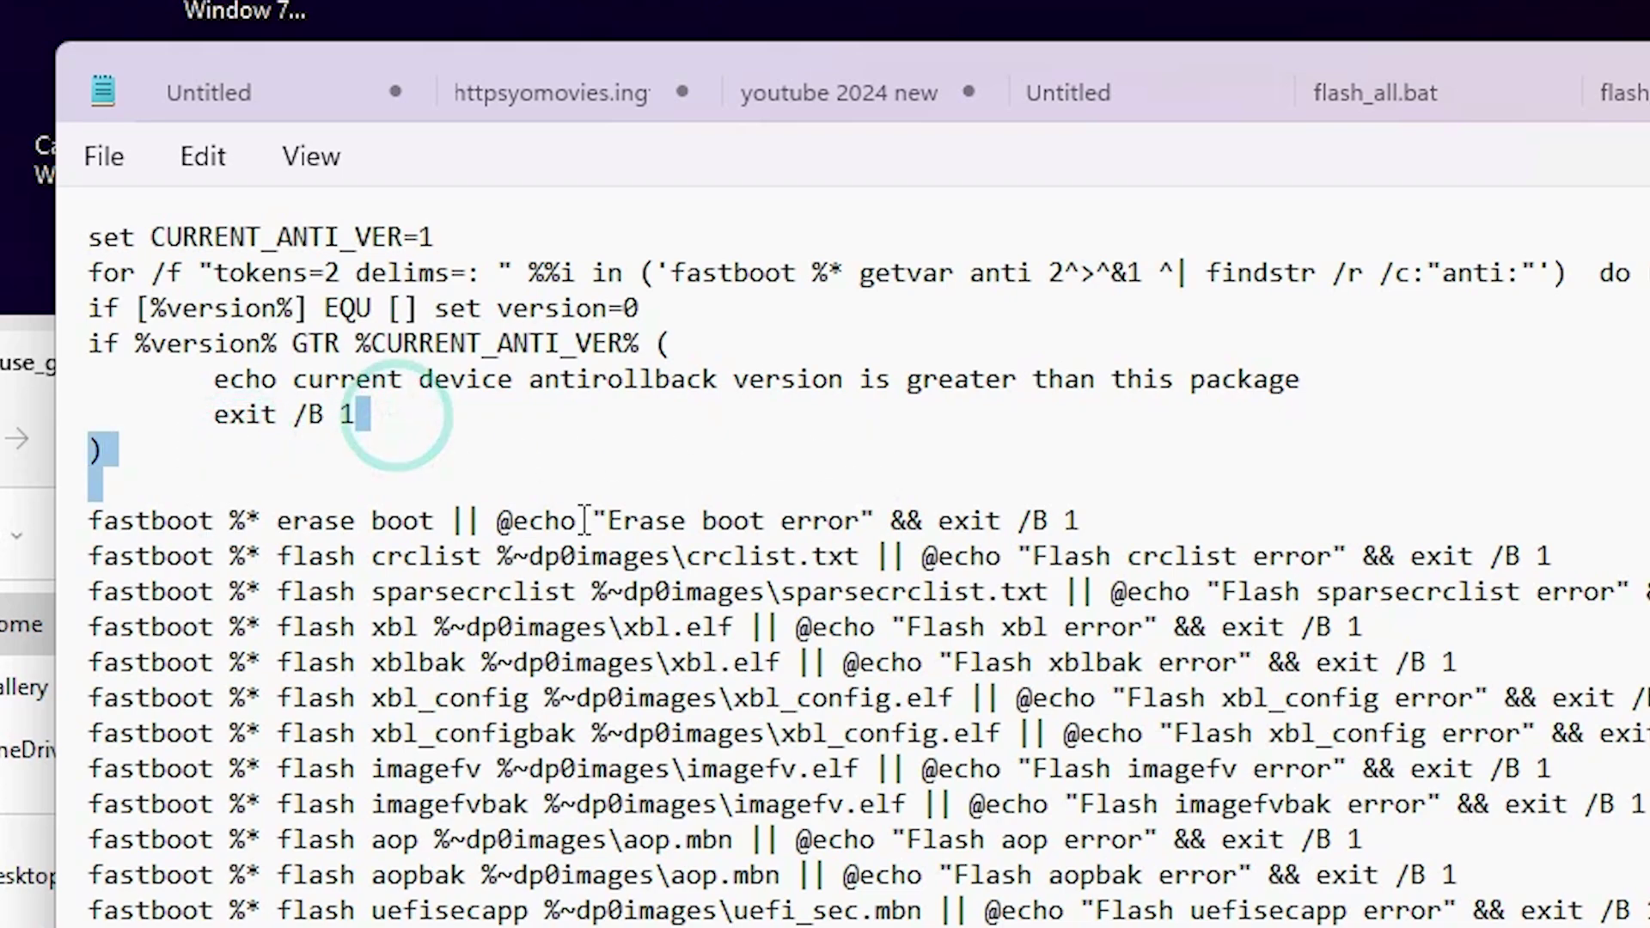
pyautogui.click(266, 459)
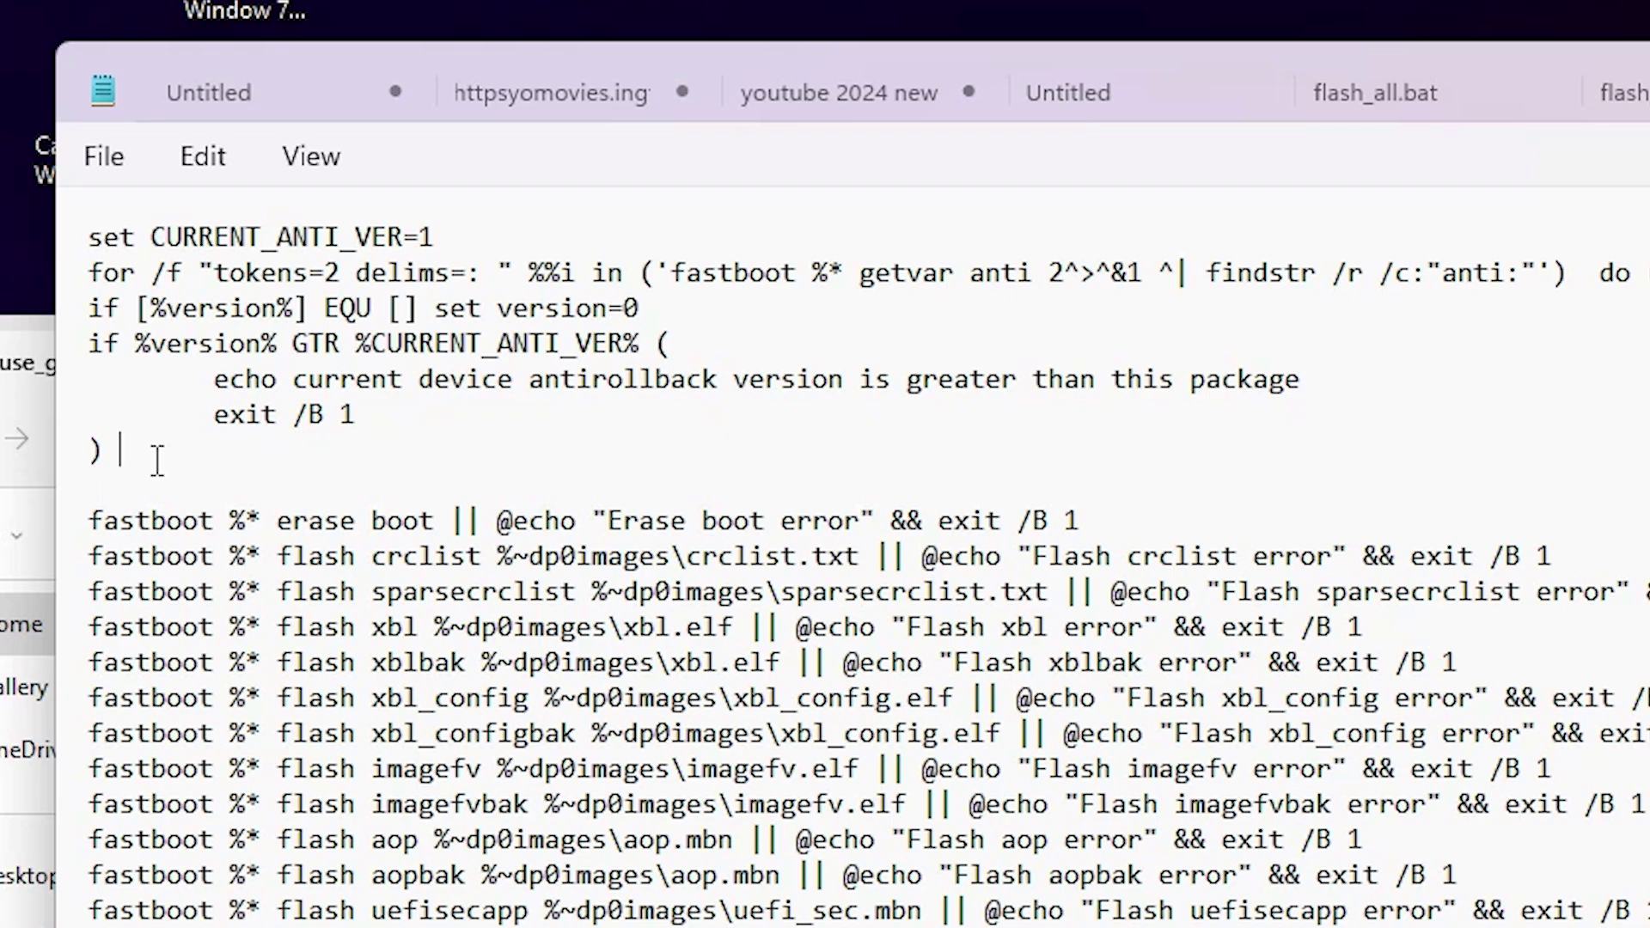
pyautogui.moveTo(157, 460); pyautogui.dragTo(62, 254)
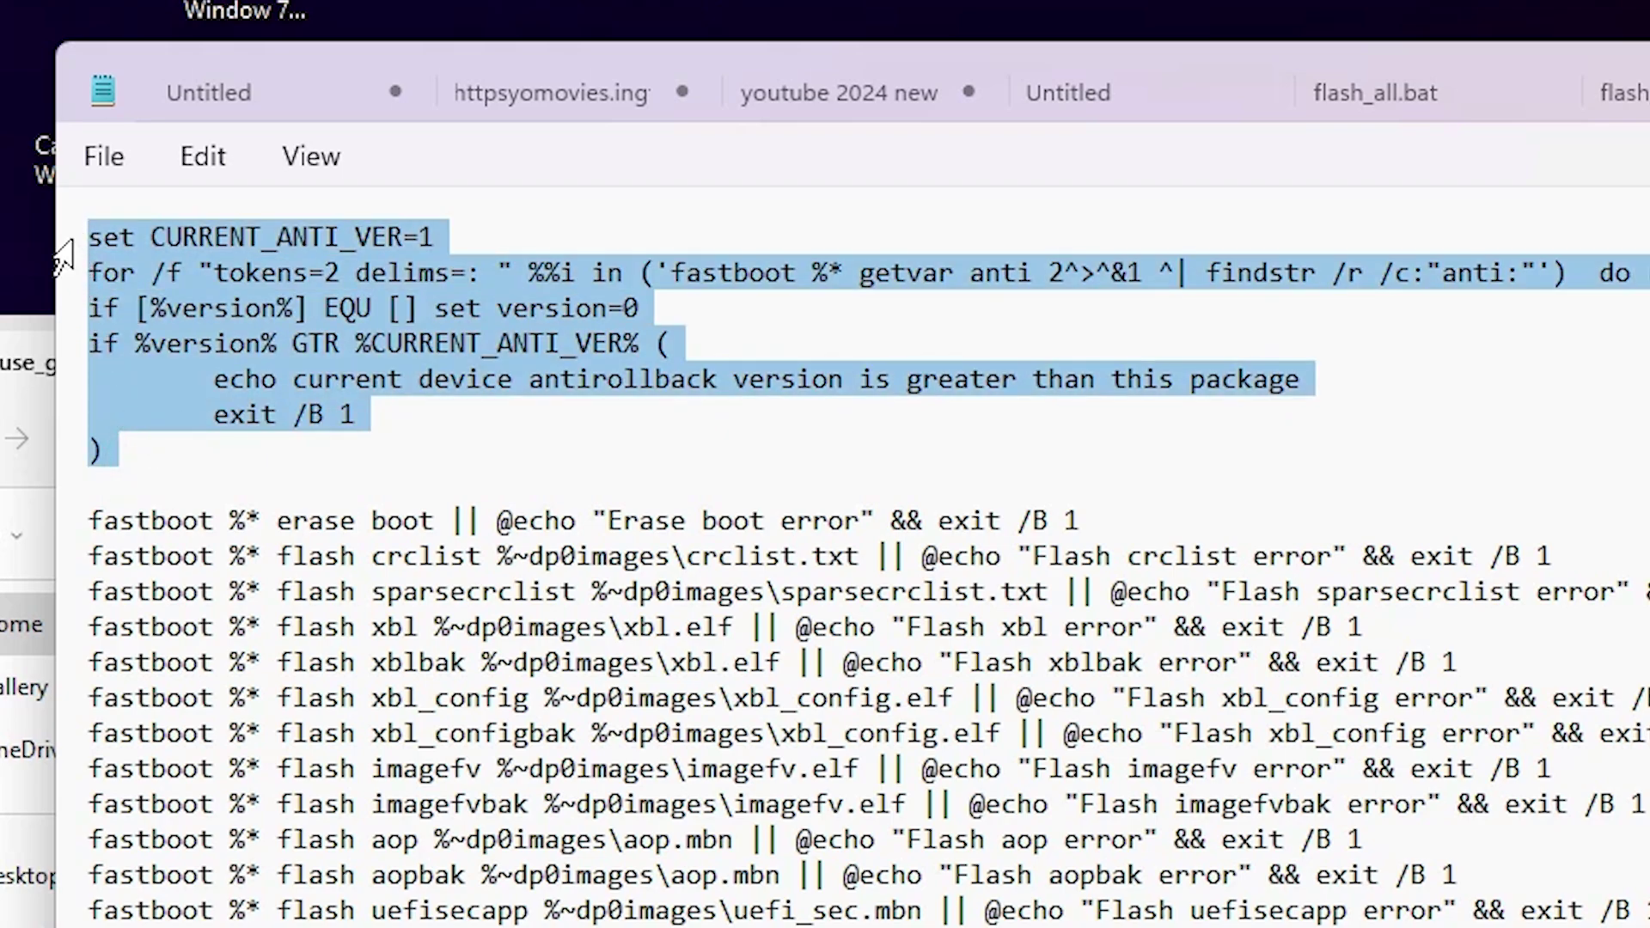
pyautogui.click(106, 241)
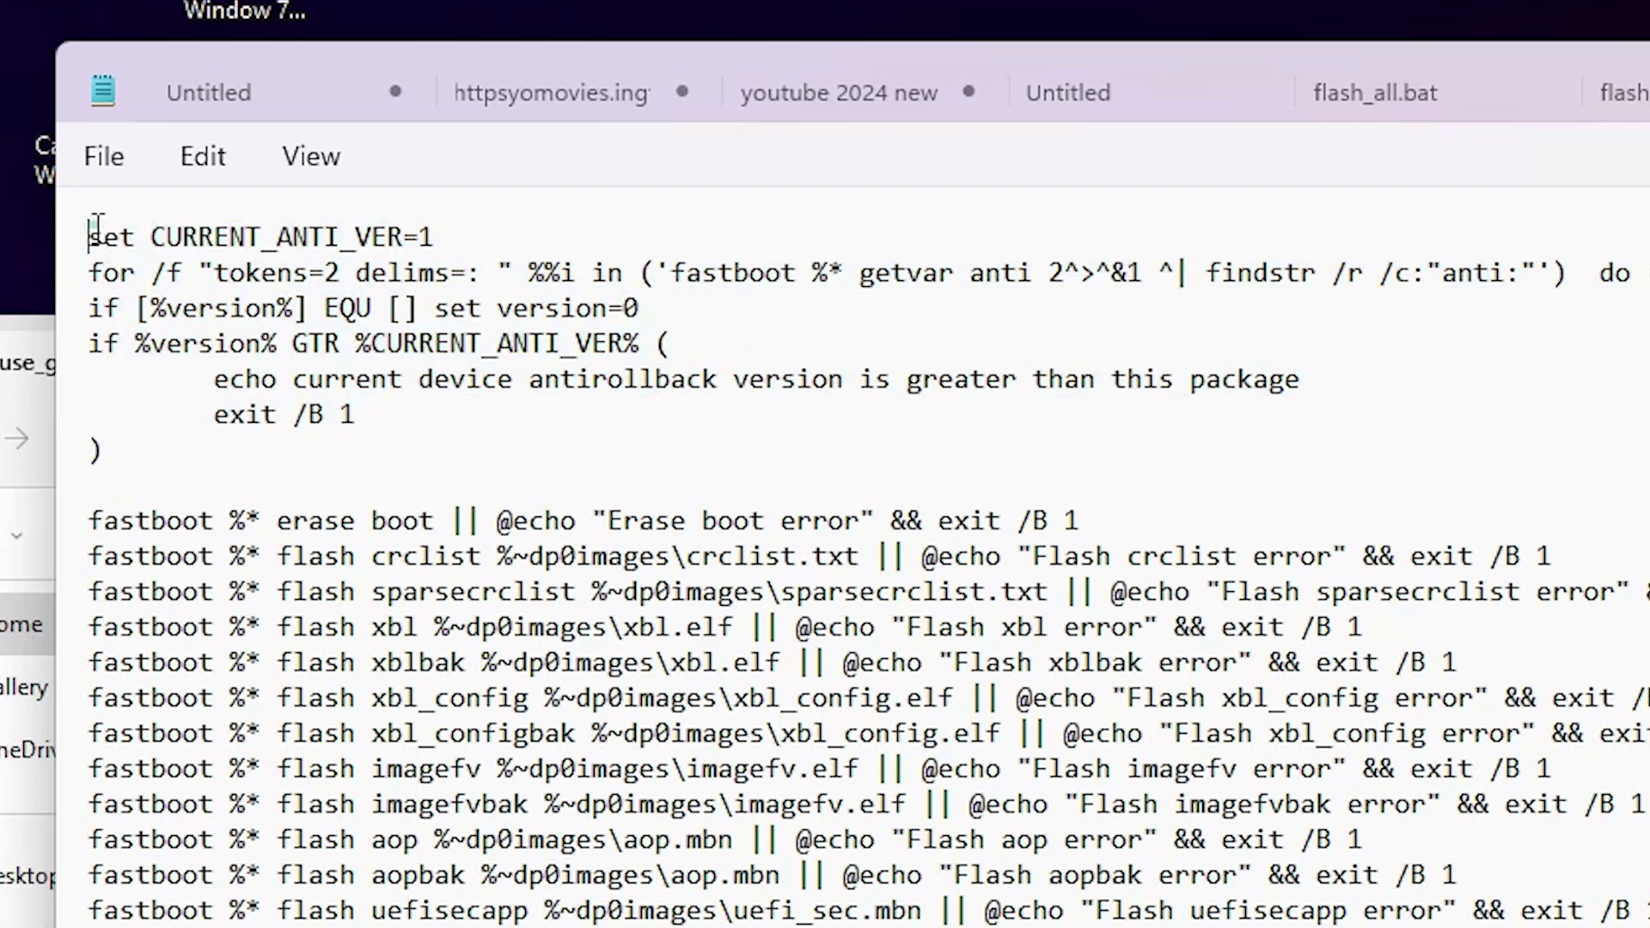
pyautogui.moveTo(95, 225); pyautogui.dragTo(360, 455)
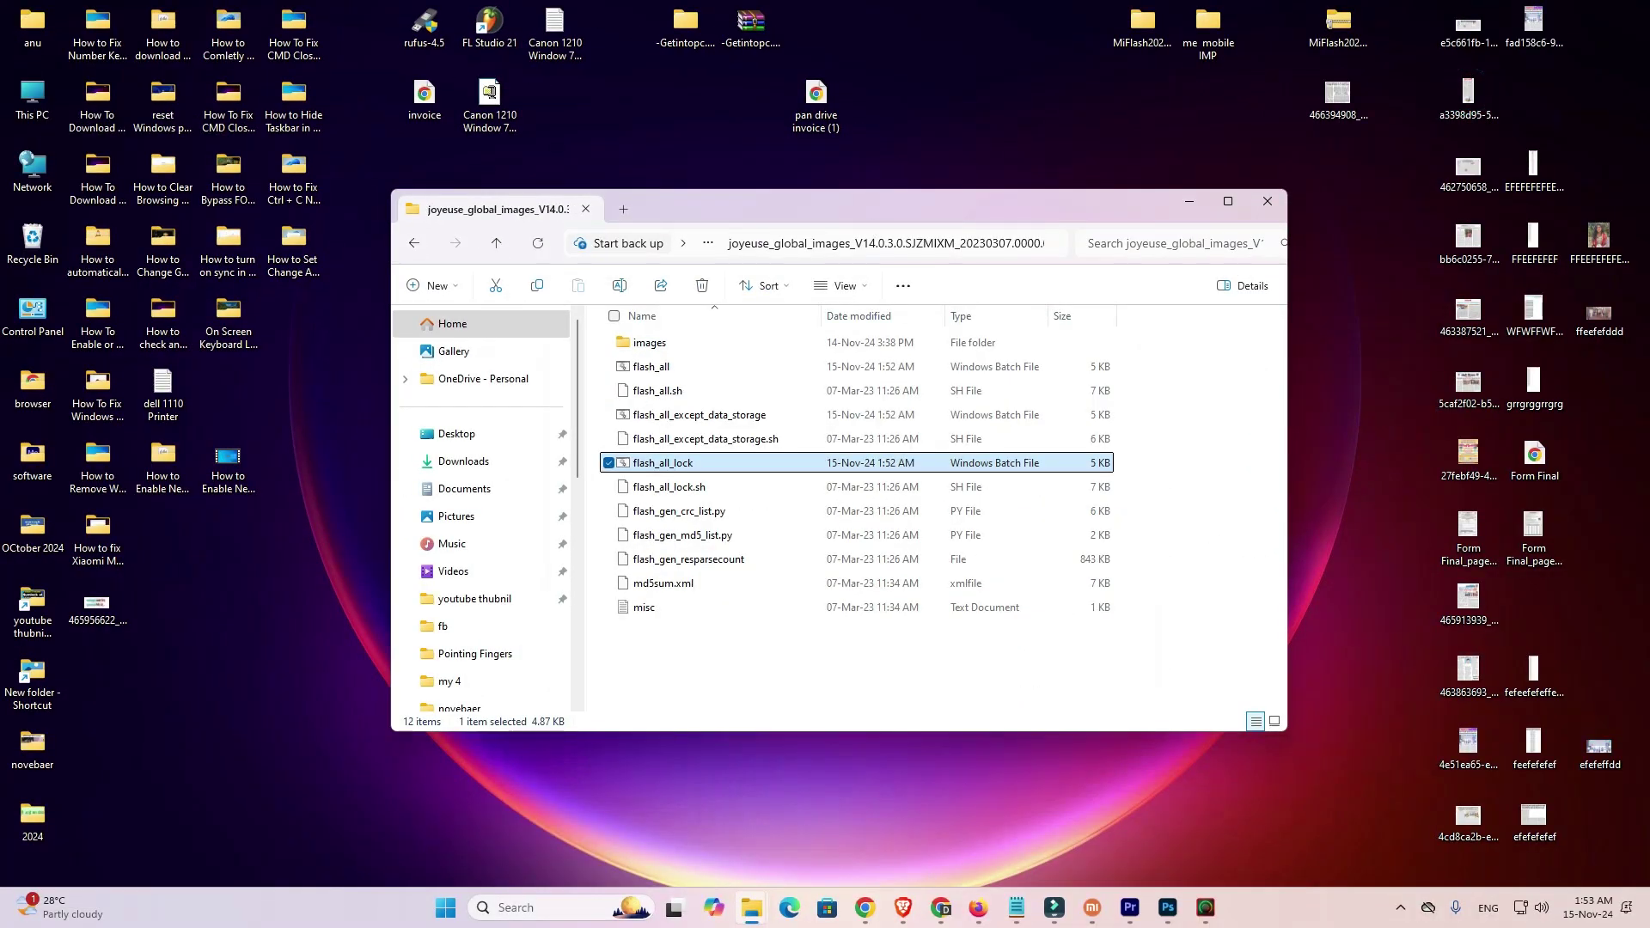
# - Bring MiFlash back from the taskbar with the joyeuse ROM path and 'clean all and lock' mode loaded
pyautogui.click(1128, 909)
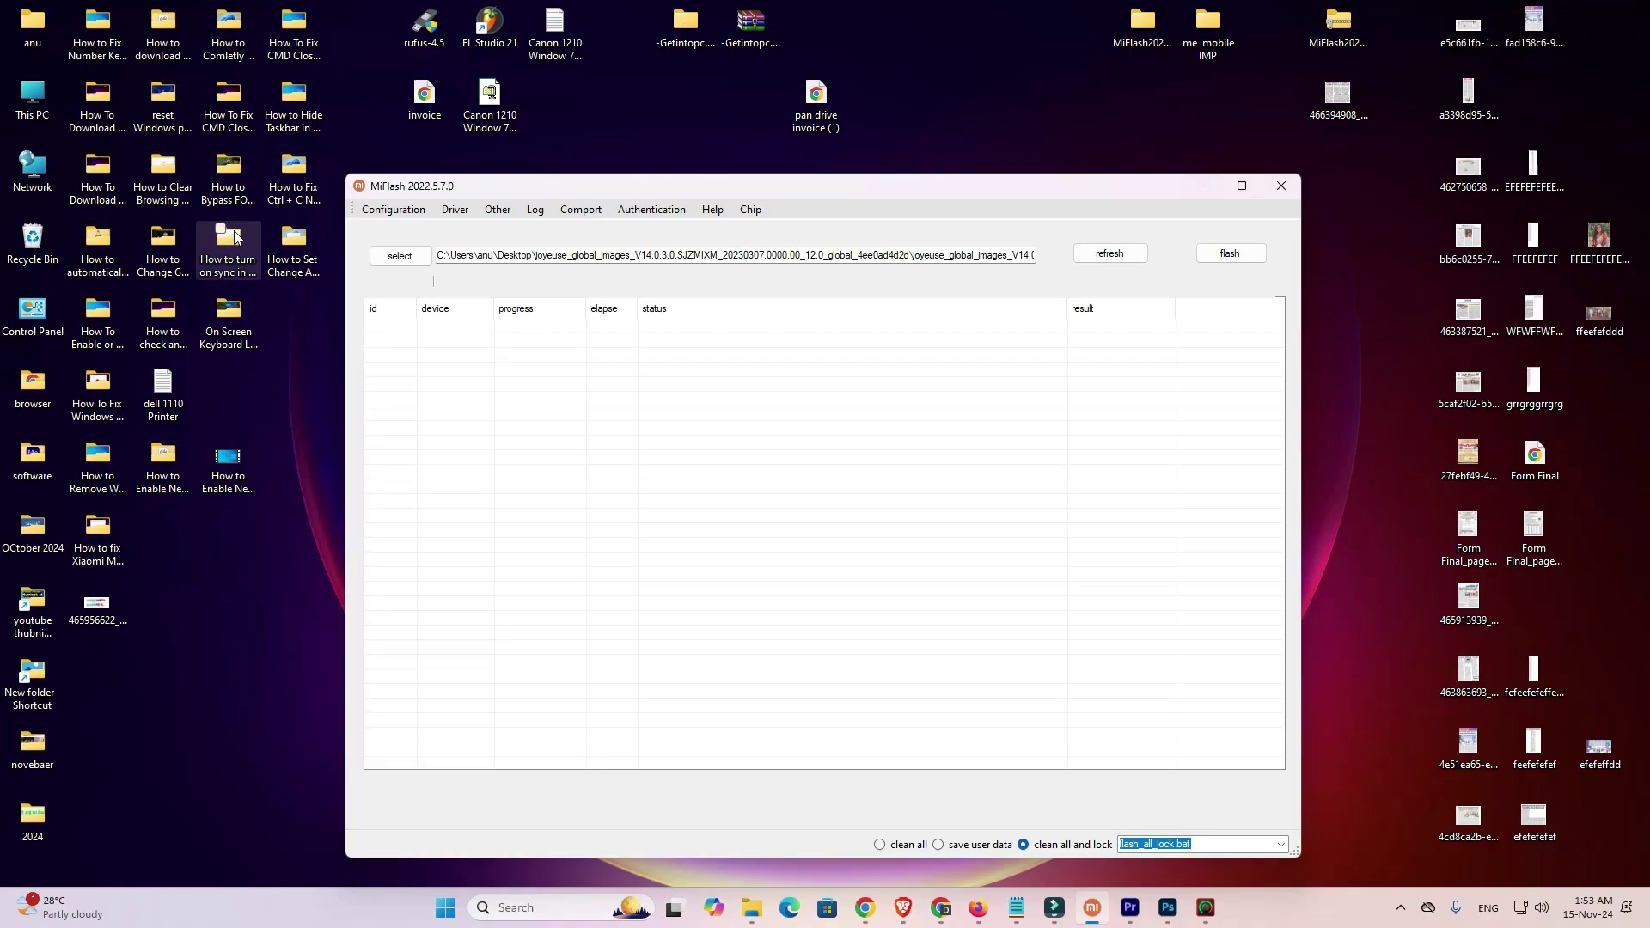